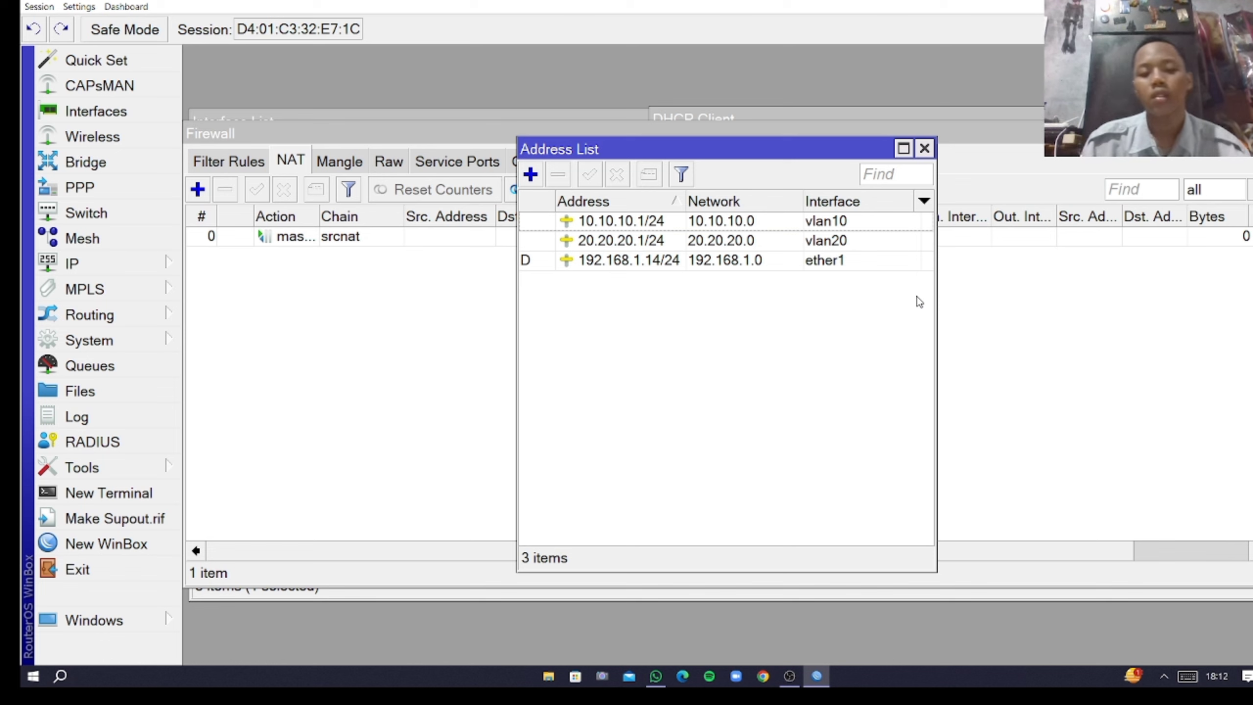
- Open the firewall configuration to review the NAT rules
left_click(101, 270)
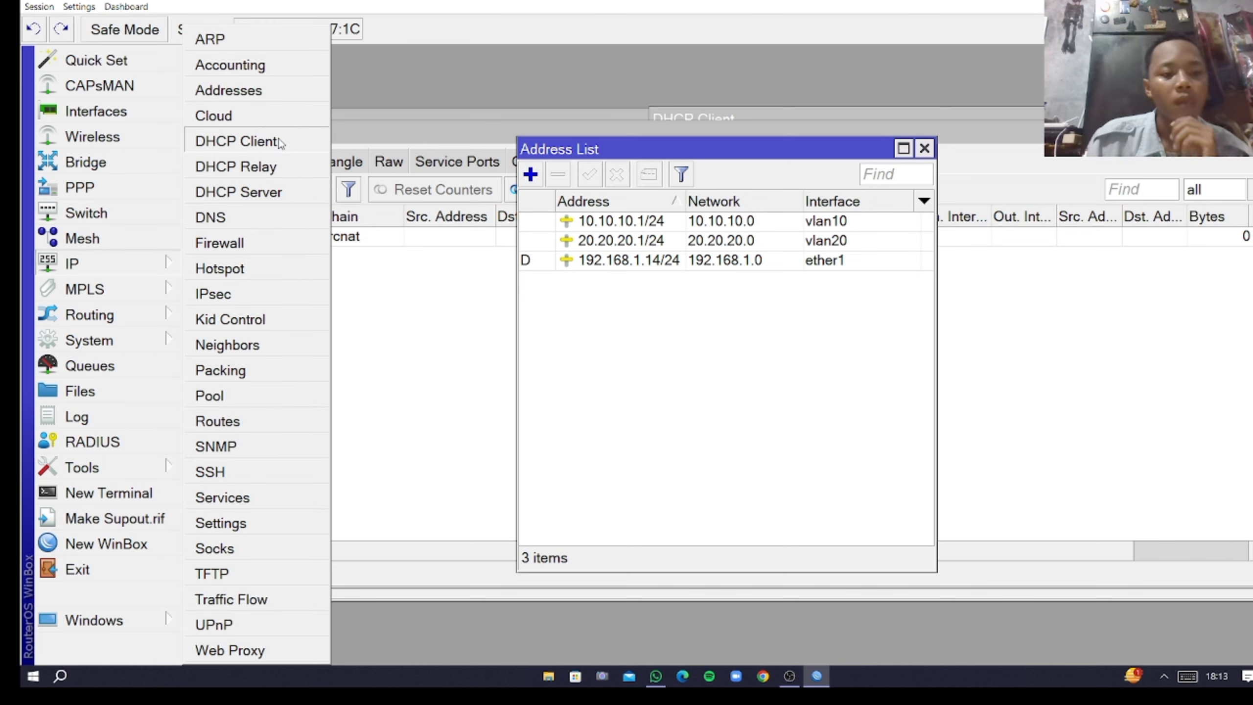
left_click(220, 244)
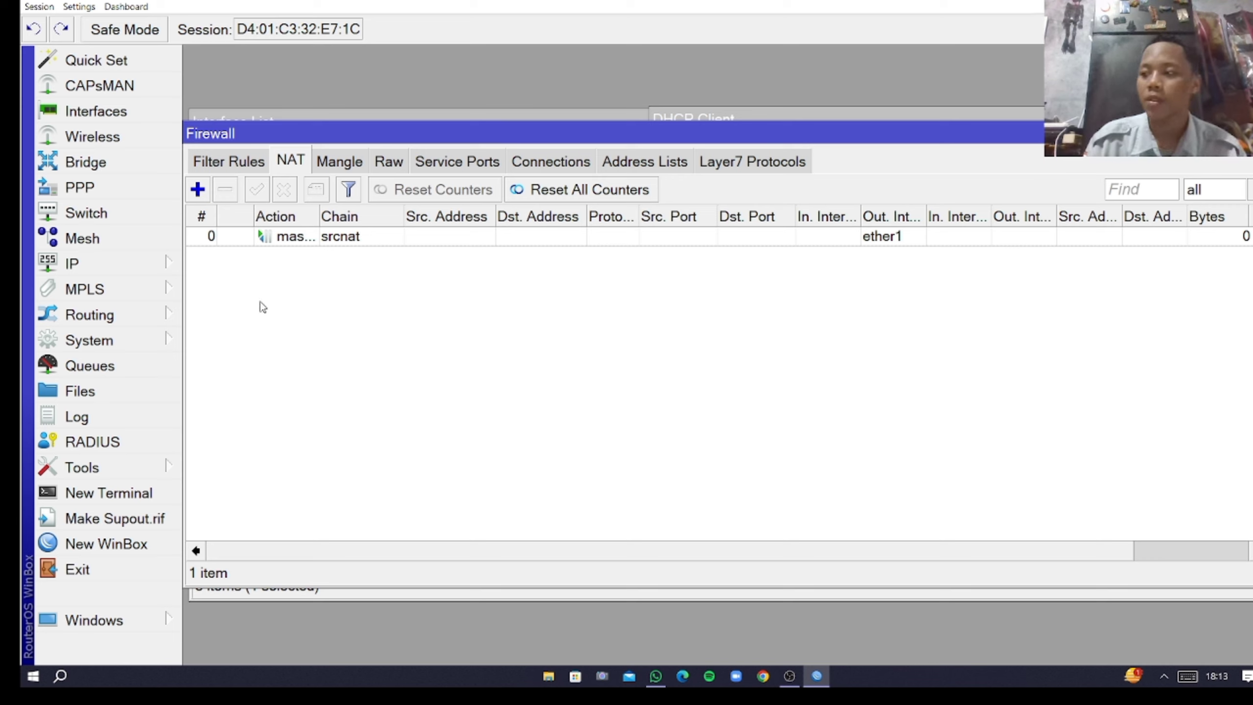
- Set up a DHCP server on vlan10, accepting the proposed network settings and the 00:10:00 lease time
left_click(72, 263)
left_click(230, 170)
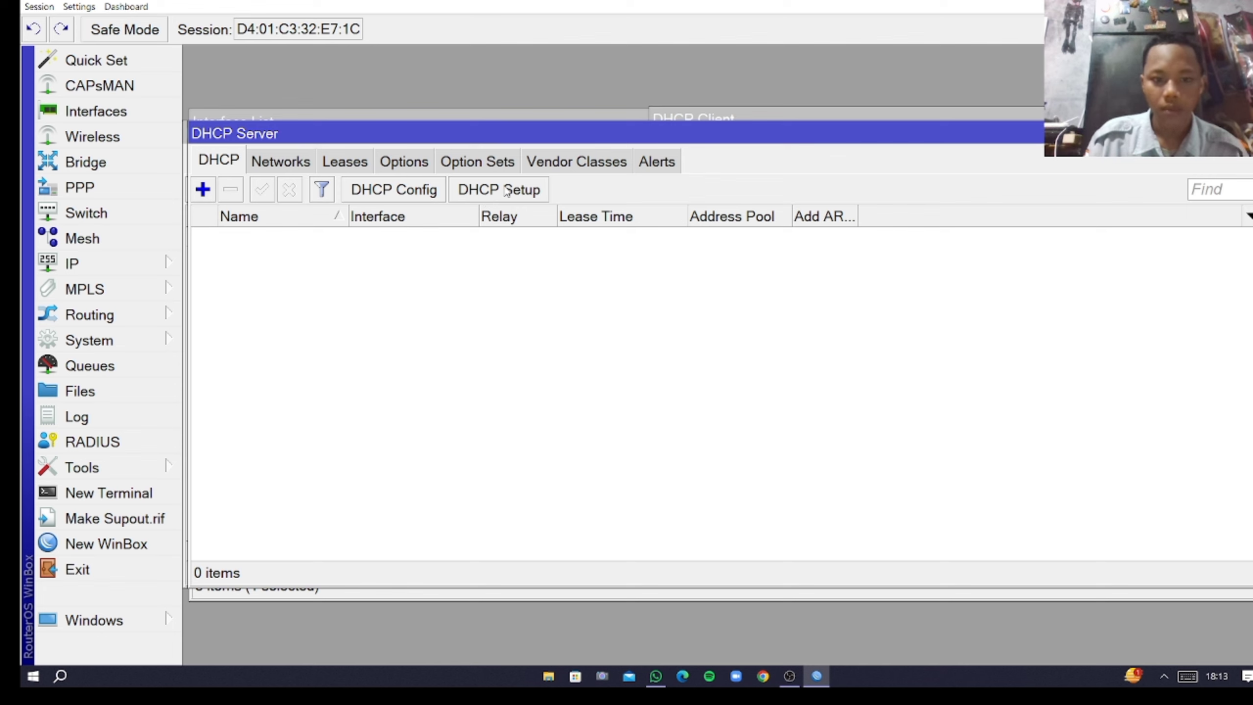
left_click(499, 193)
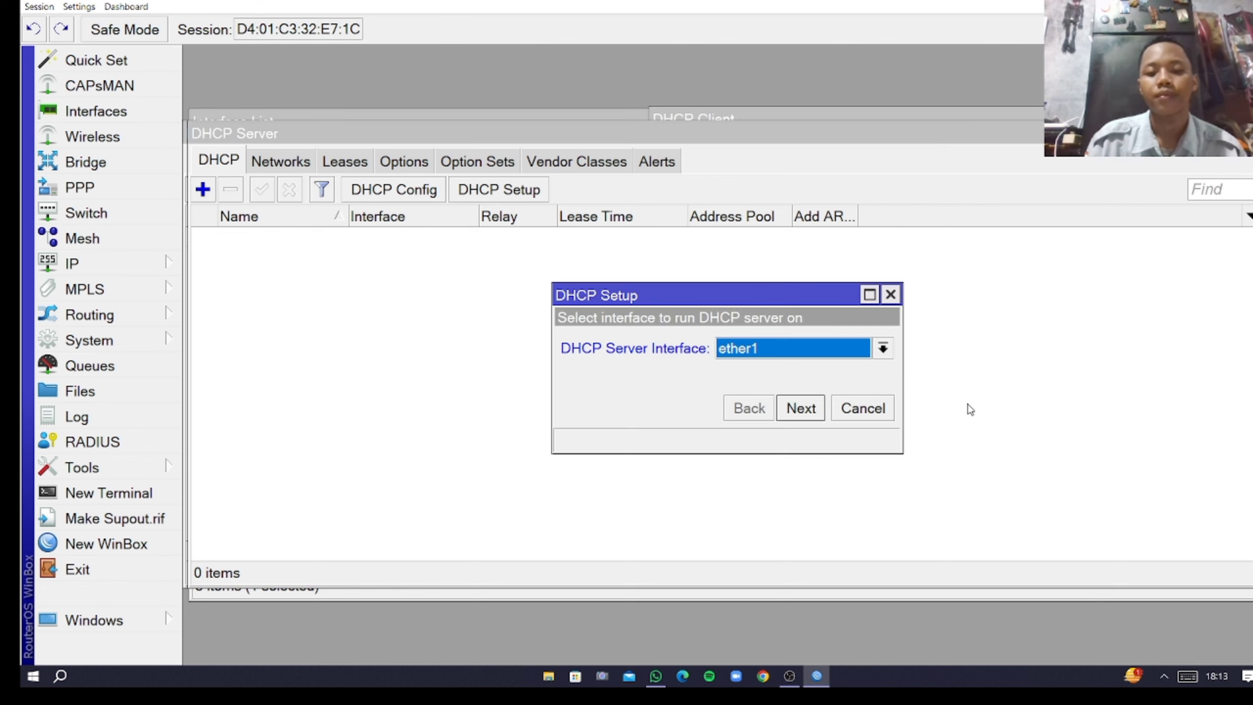
left_click(768, 355)
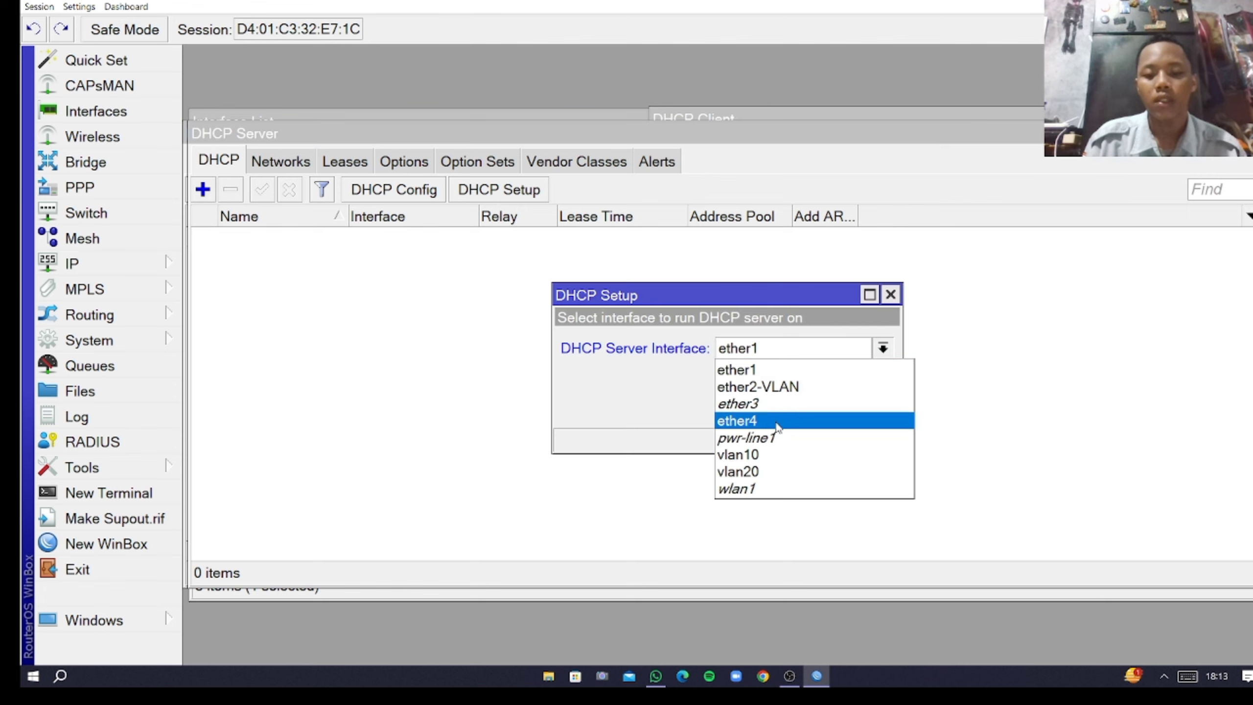
left_click(780, 458)
left_click(801, 409)
left_click(801, 408)
left_click(801, 408)
left_click(801, 409)
left_click(801, 408)
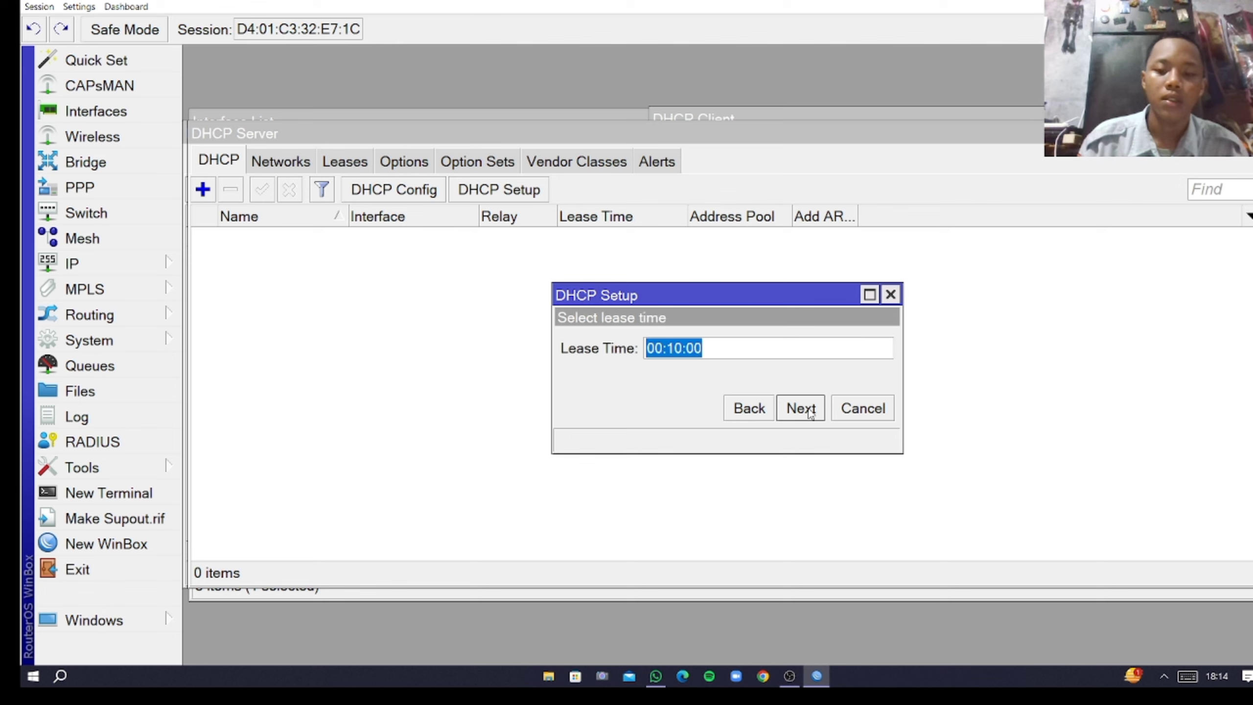
left_click(801, 408)
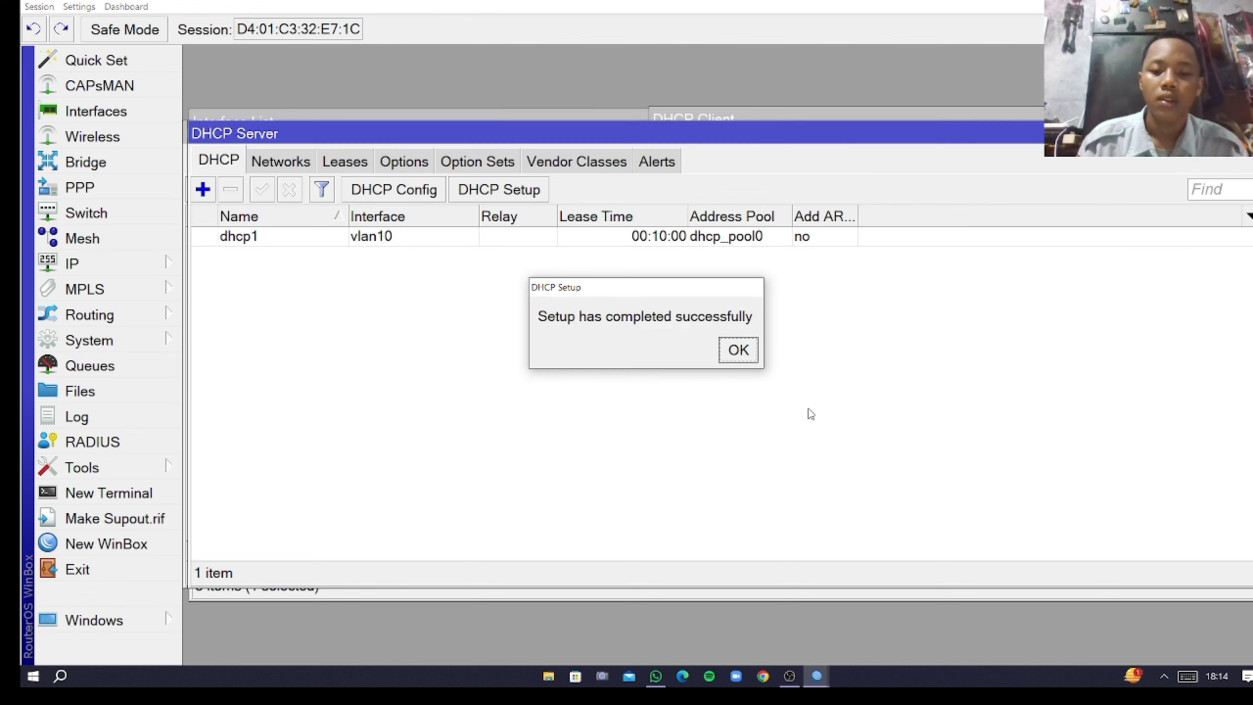
left_click(738, 350)
- Set up a second DHCP server on vlan20, accepting all proposed settings including DNS server 192.168.1.1
left_click(499, 189)
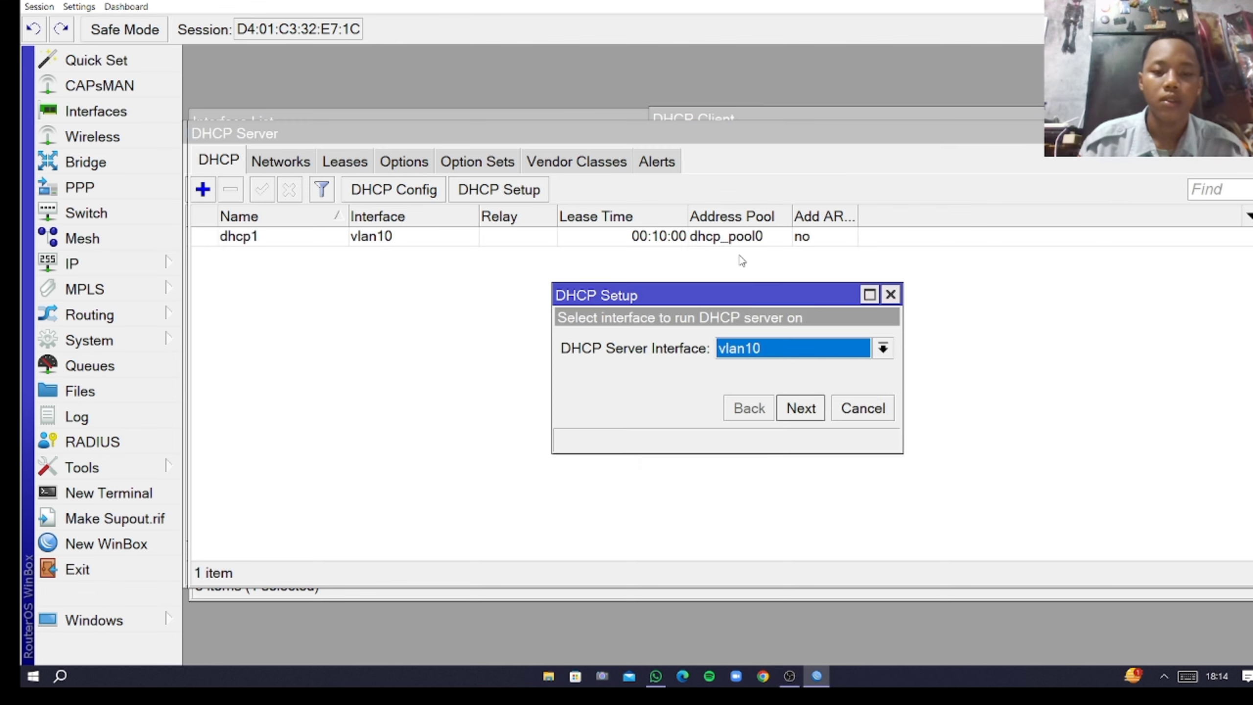
left_click(789, 348)
left_click(784, 469)
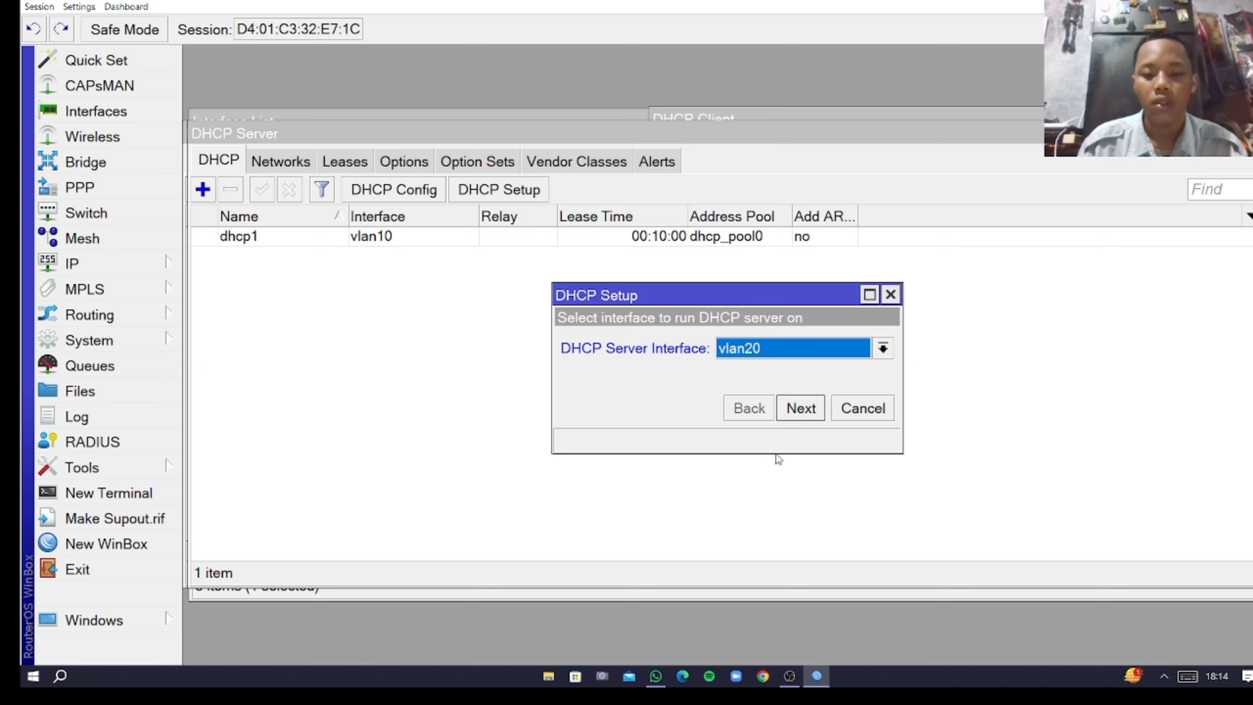
left_click(814, 408)
left_click(814, 409)
left_click(814, 409)
left_click(810, 407)
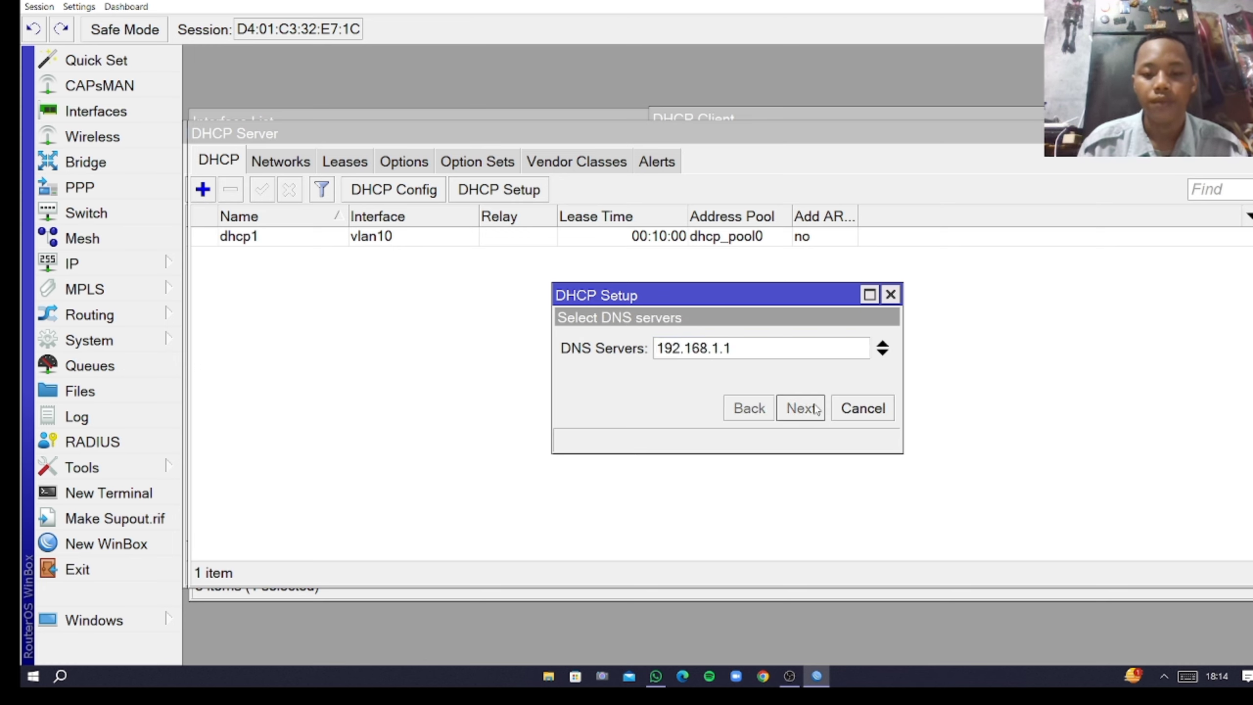
left_click(807, 408)
left_click(805, 408)
left_click(738, 354)
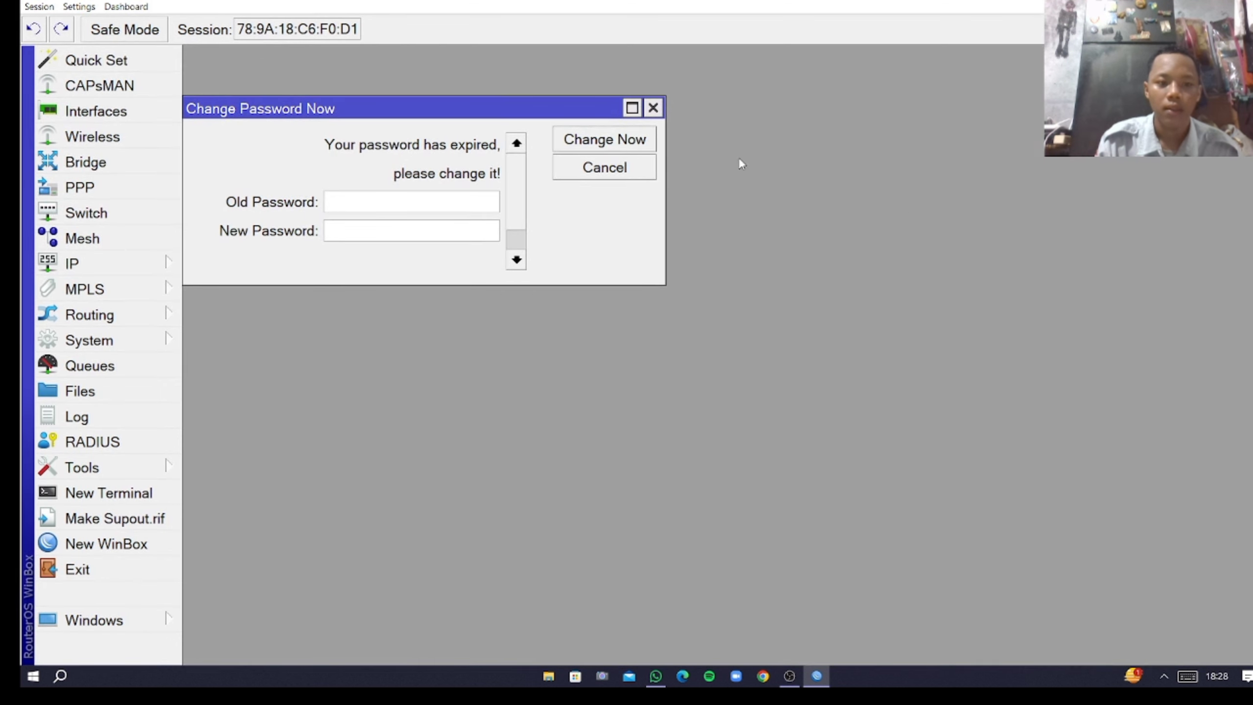
- Dismiss the expired-password prompt without changing the password
left_click(653, 109)
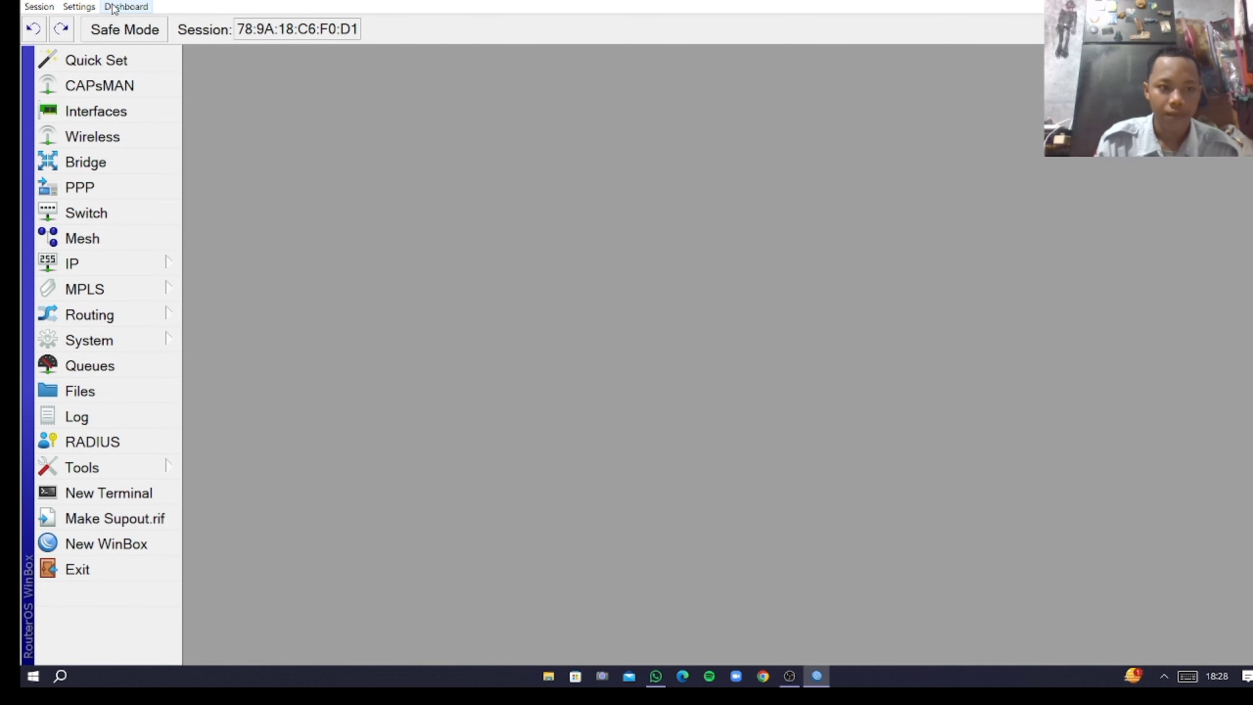
left_click(79, 6)
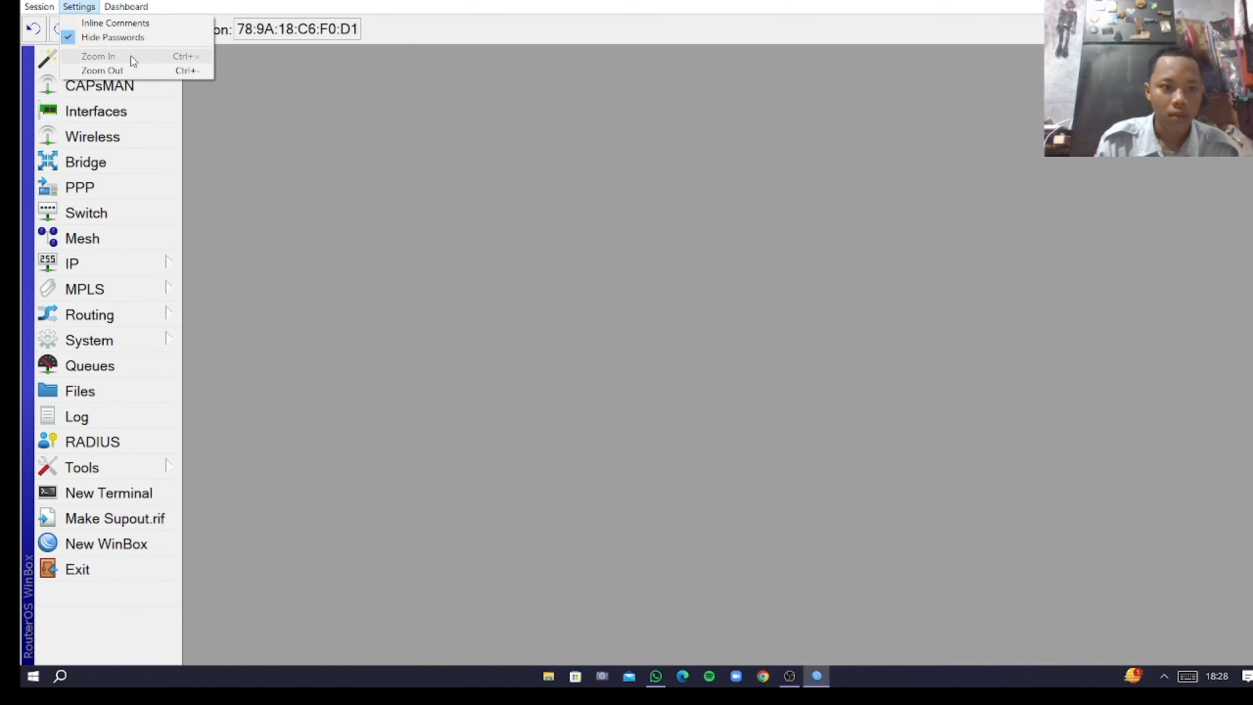
left_click(131, 71)
left_click(79, 6)
left_click(123, 56)
- Create a new bridge named VLAN
left_click(86, 162)
left_click(198, 189)
left_click_drag(659, 179, 565, 177)
type("VLAN")
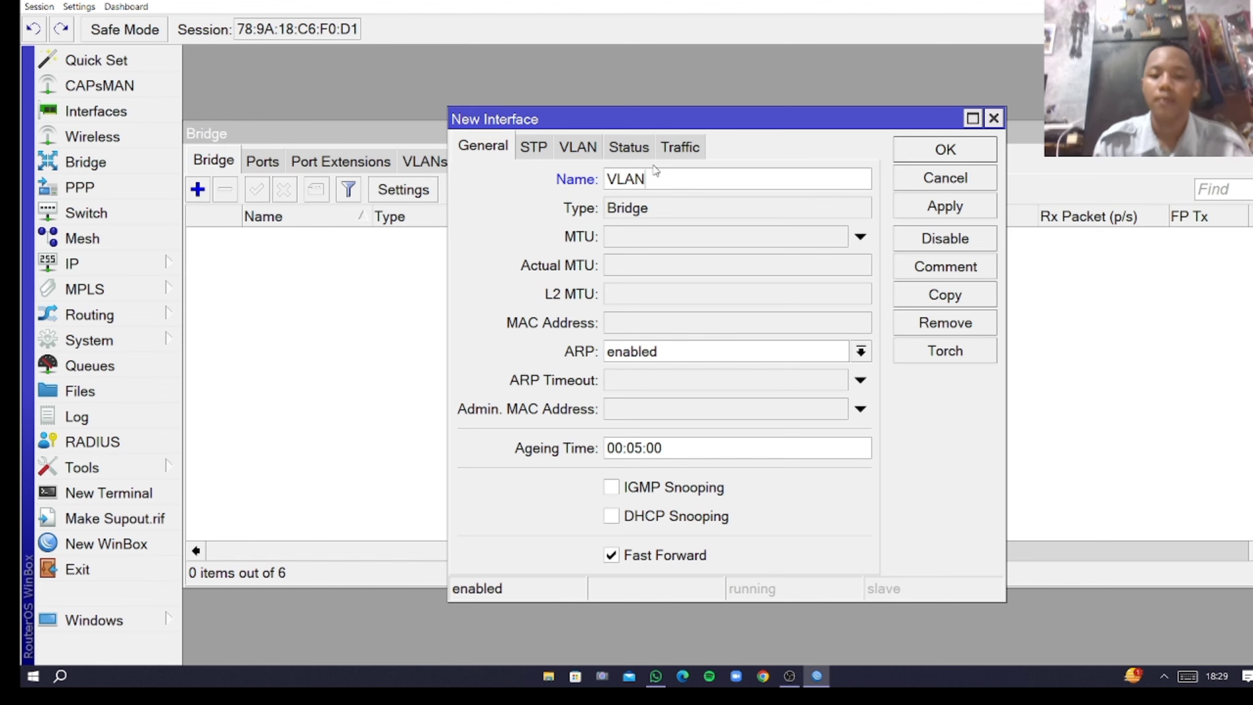
left_click(959, 157)
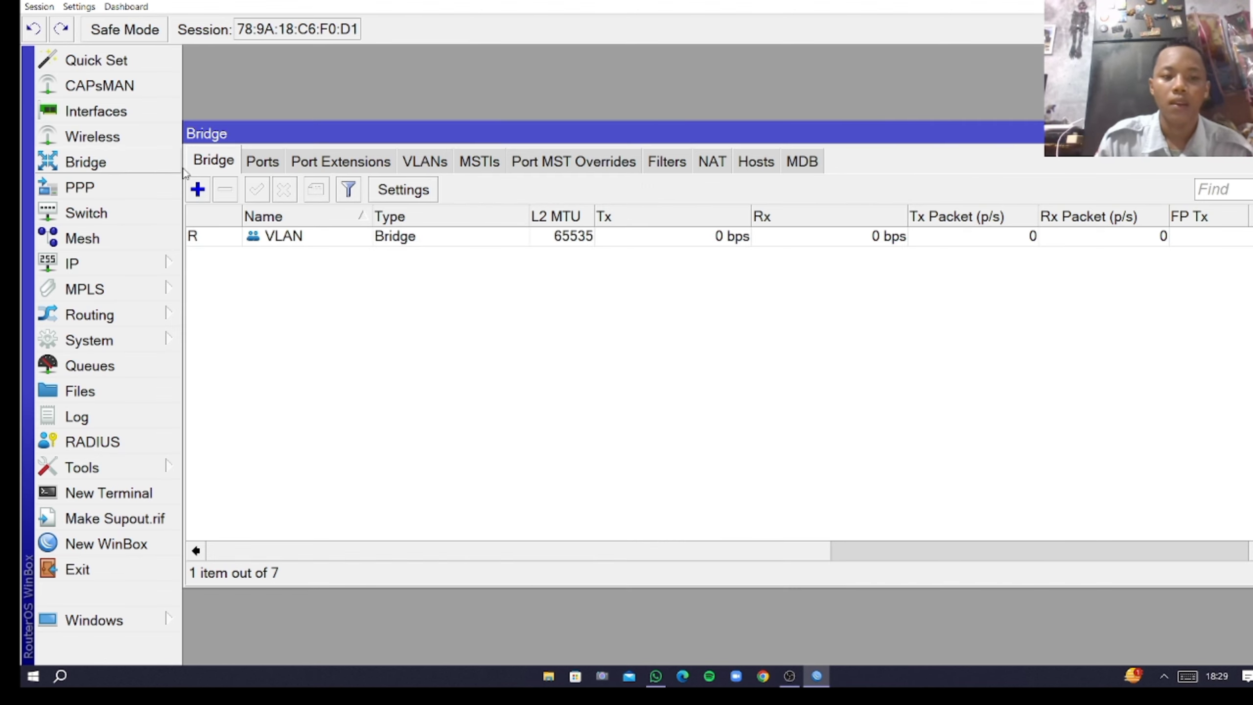
- Add ether1 as a port of the VLAN bridge
left_click(257, 162)
left_click(197, 189)
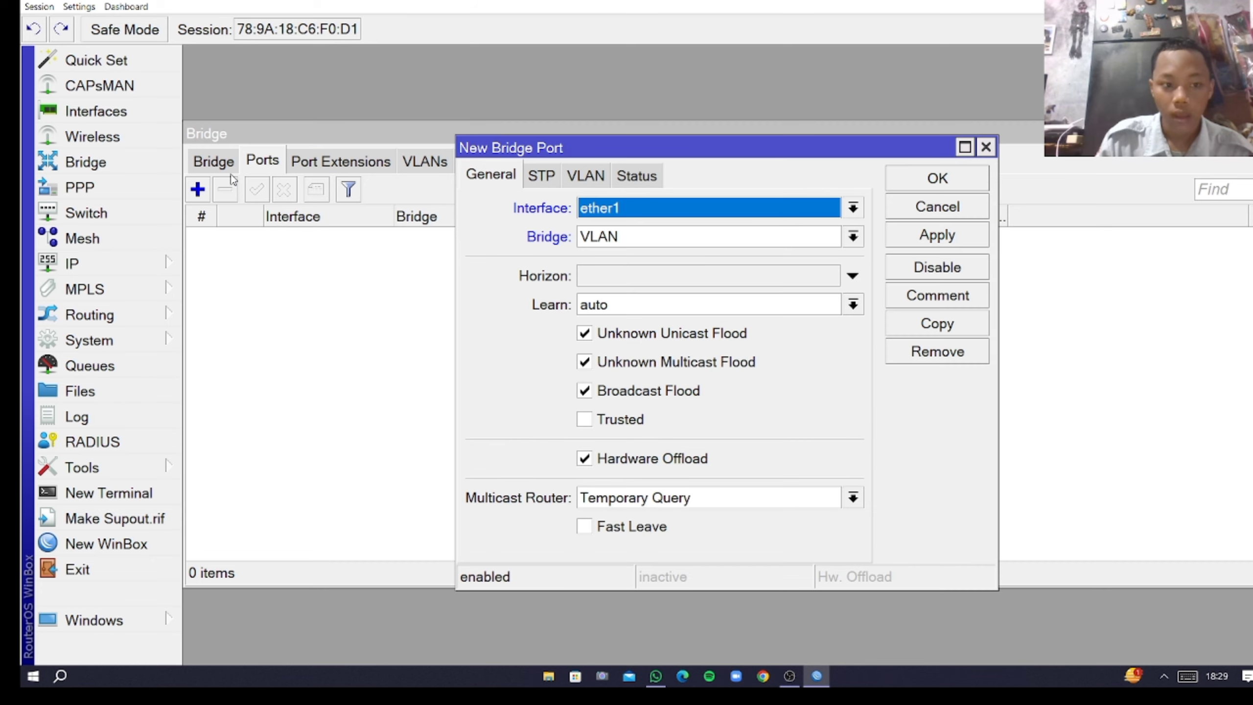
left_click(604, 210)
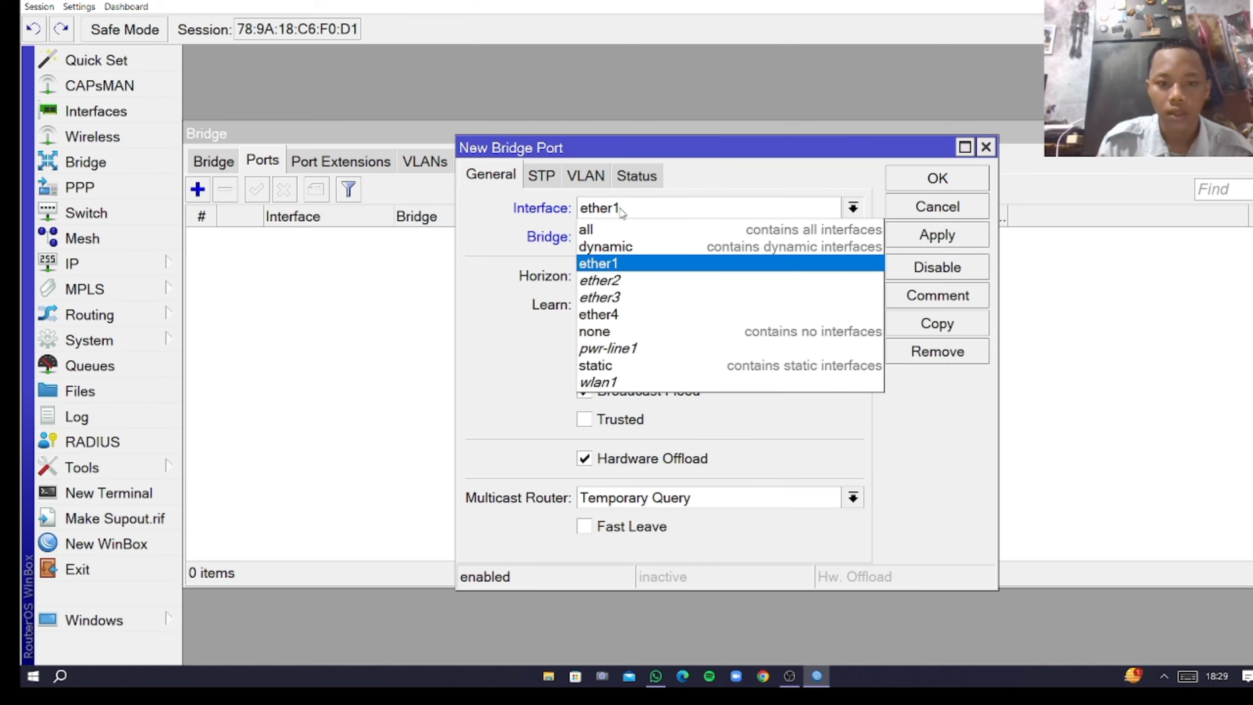
left_click(617, 265)
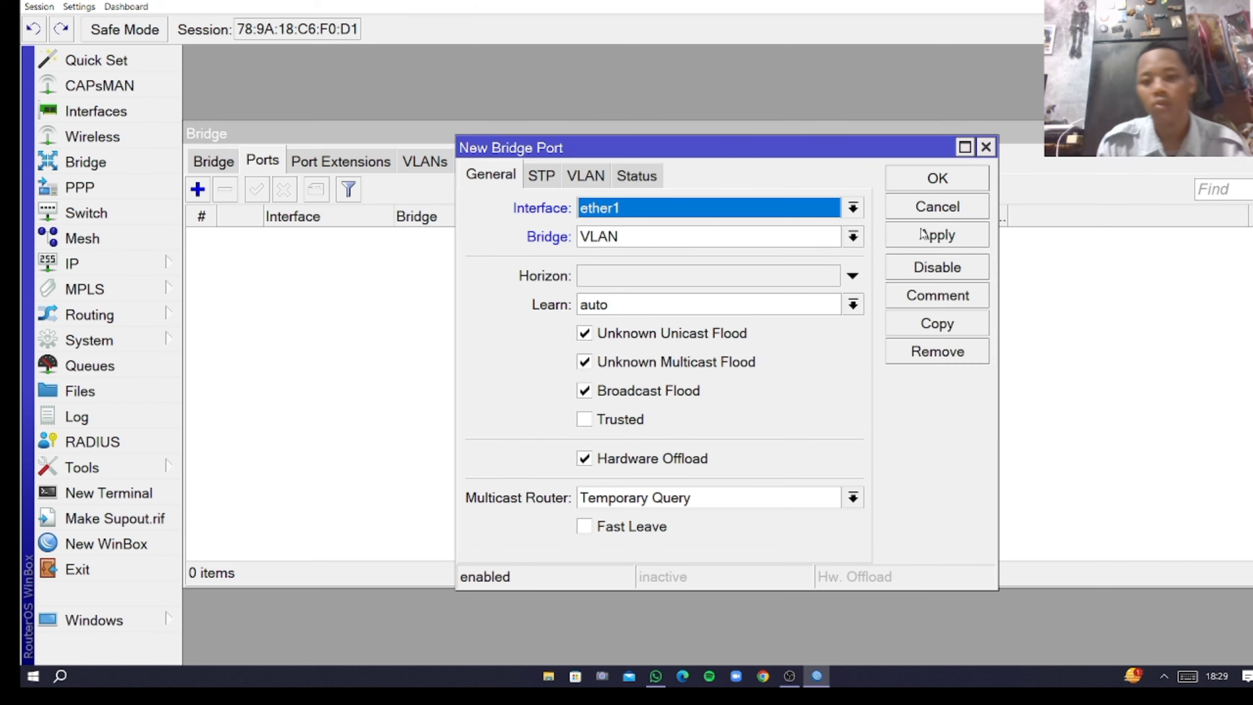
left_click(934, 185)
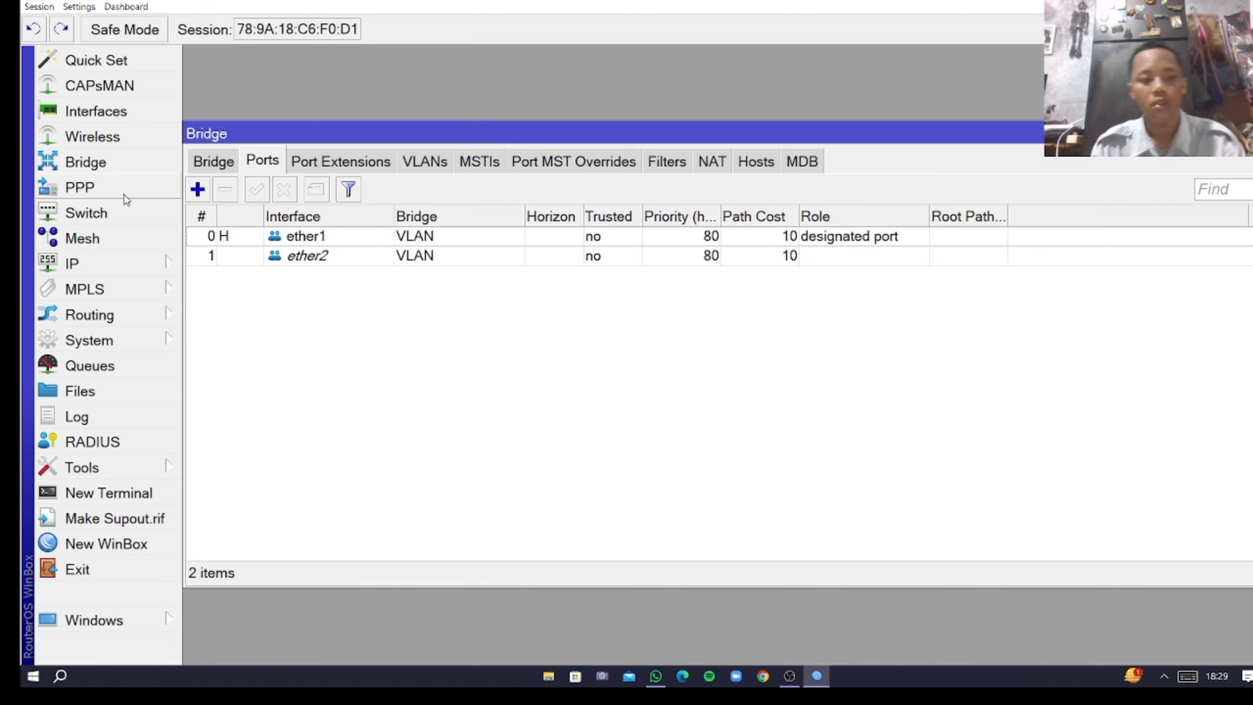
- Add ether3 and ether4 as ports of the VLAN bridge
left_click(196, 190)
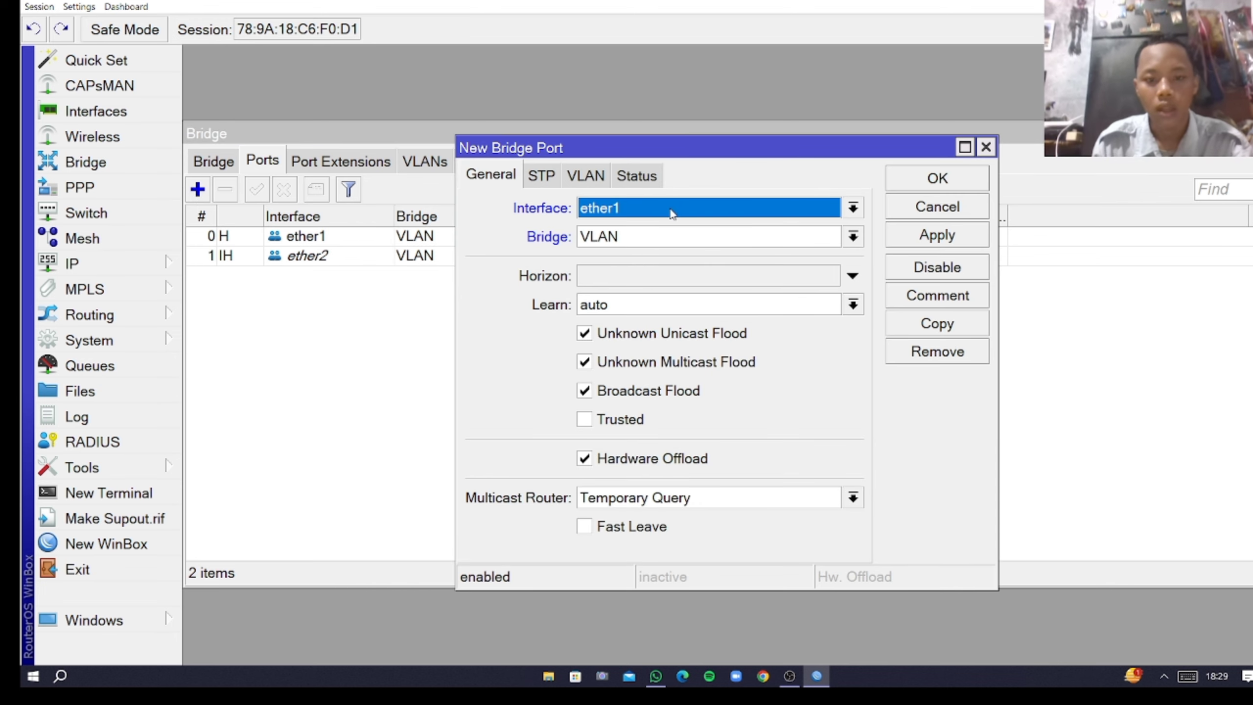
left_click(617, 208)
left_click(660, 297)
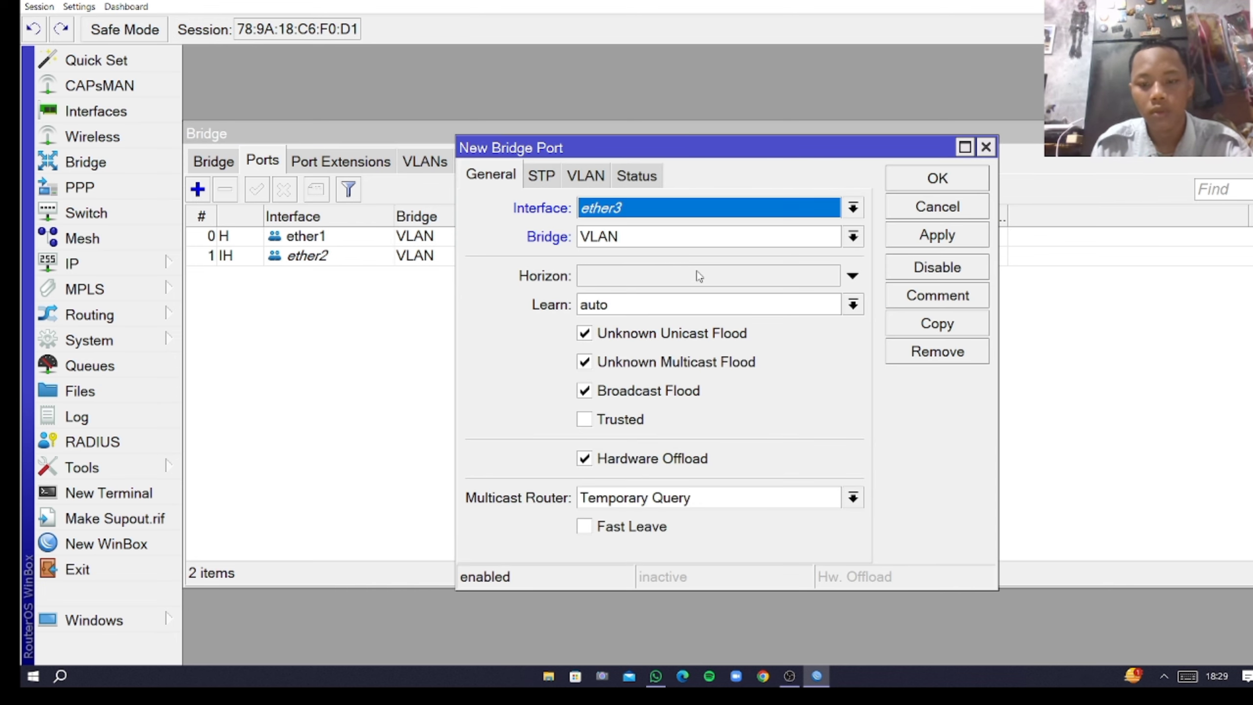
key("Return")
left_click(197, 190)
left_click(617, 208)
left_click(660, 316)
key("Return")
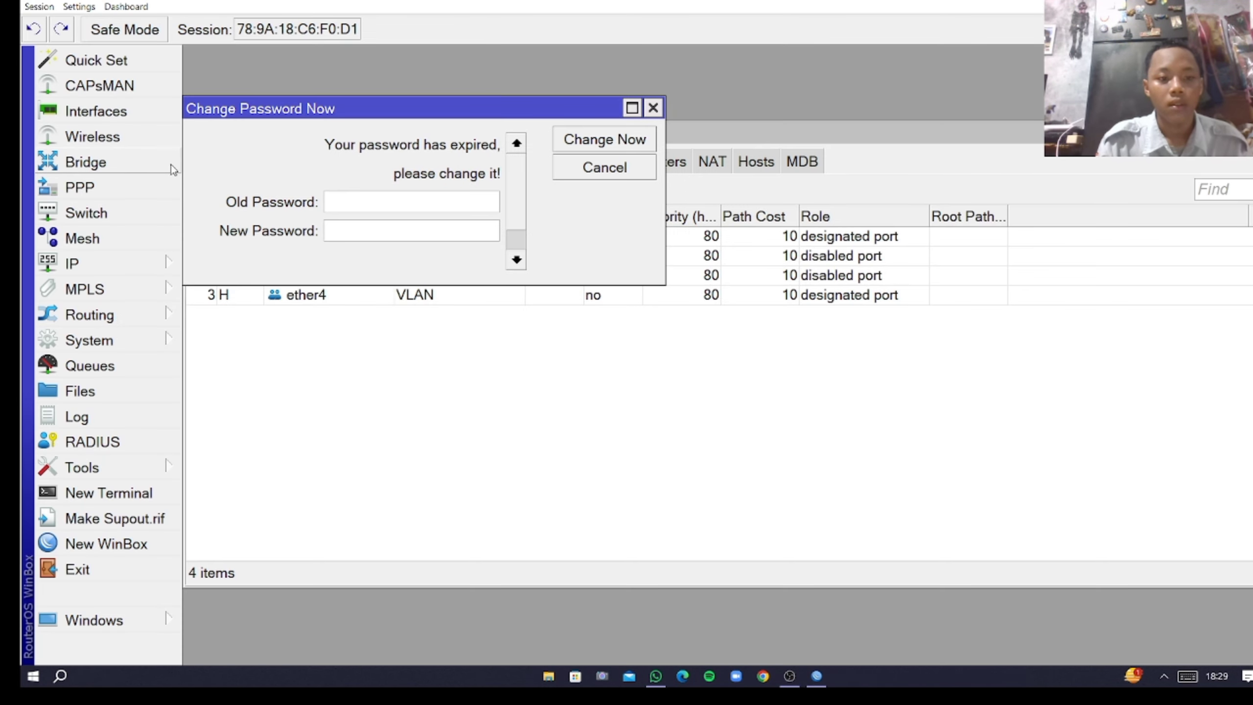
- Dismiss the password prompt and start a new switch VLAN entry on switch1 with VLAN ID 10
left_click(652, 108)
left_click(86, 213)
left_click(532, 160)
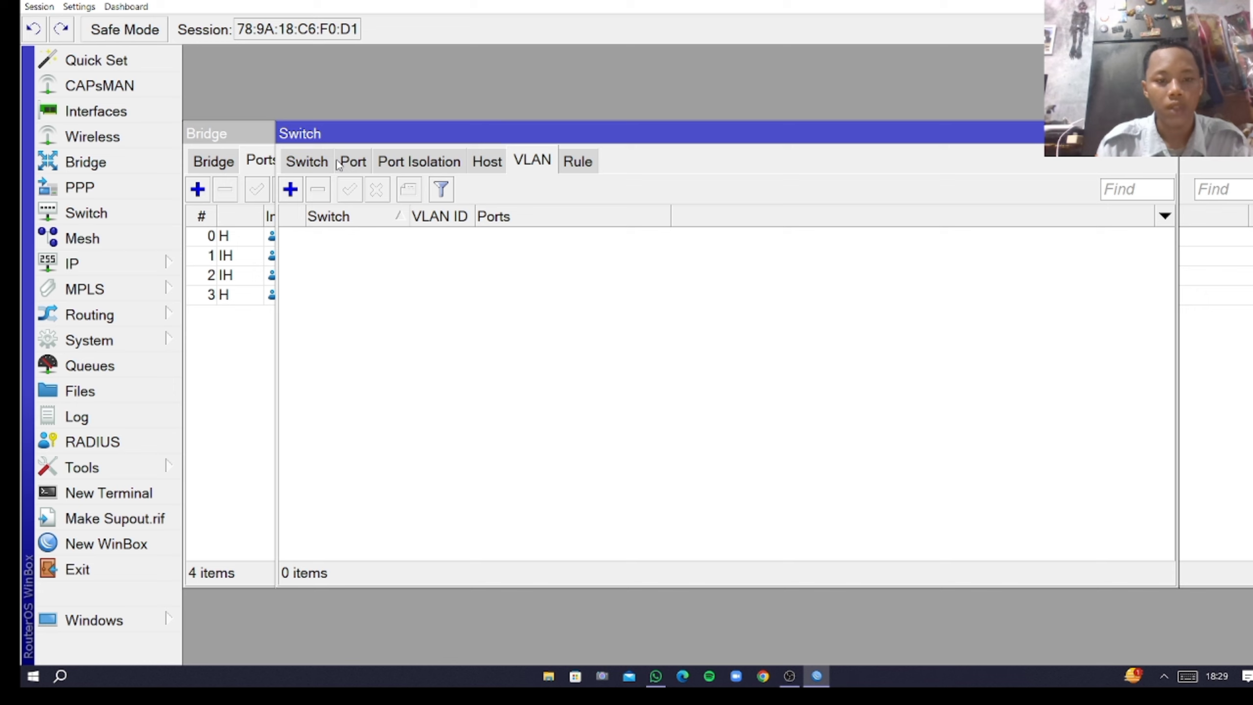
left_click(290, 189)
left_click(641, 291)
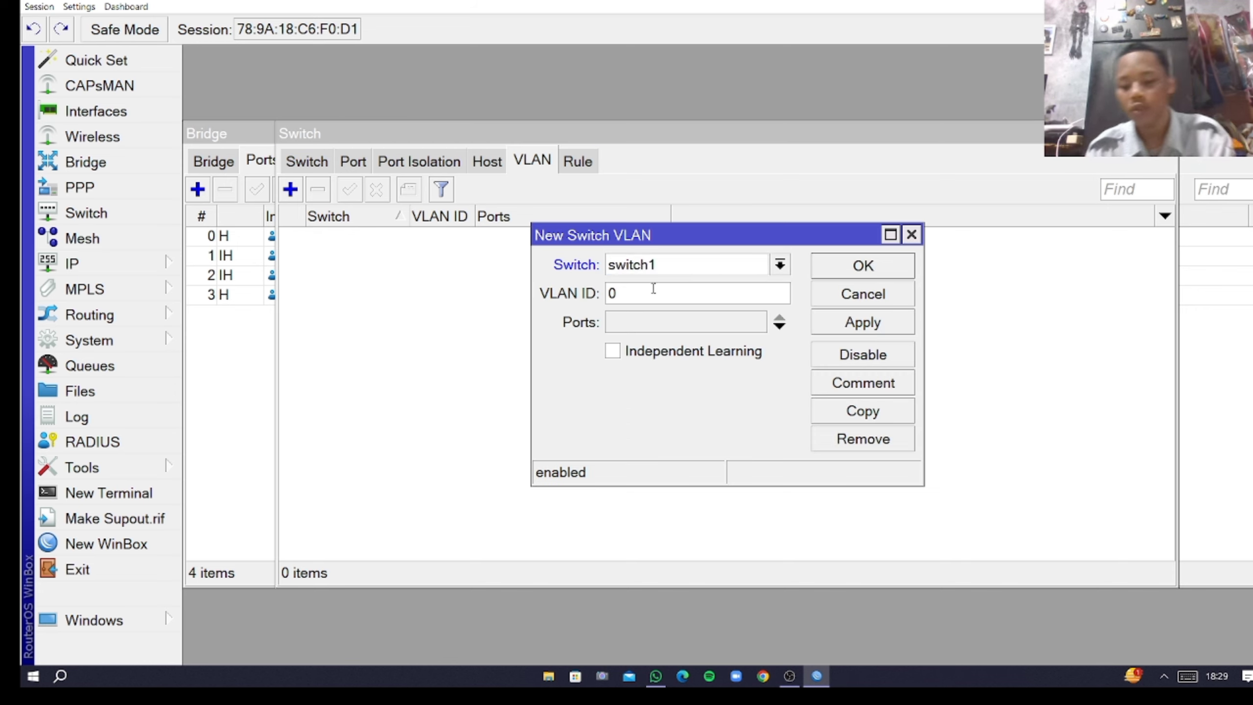
type("1")
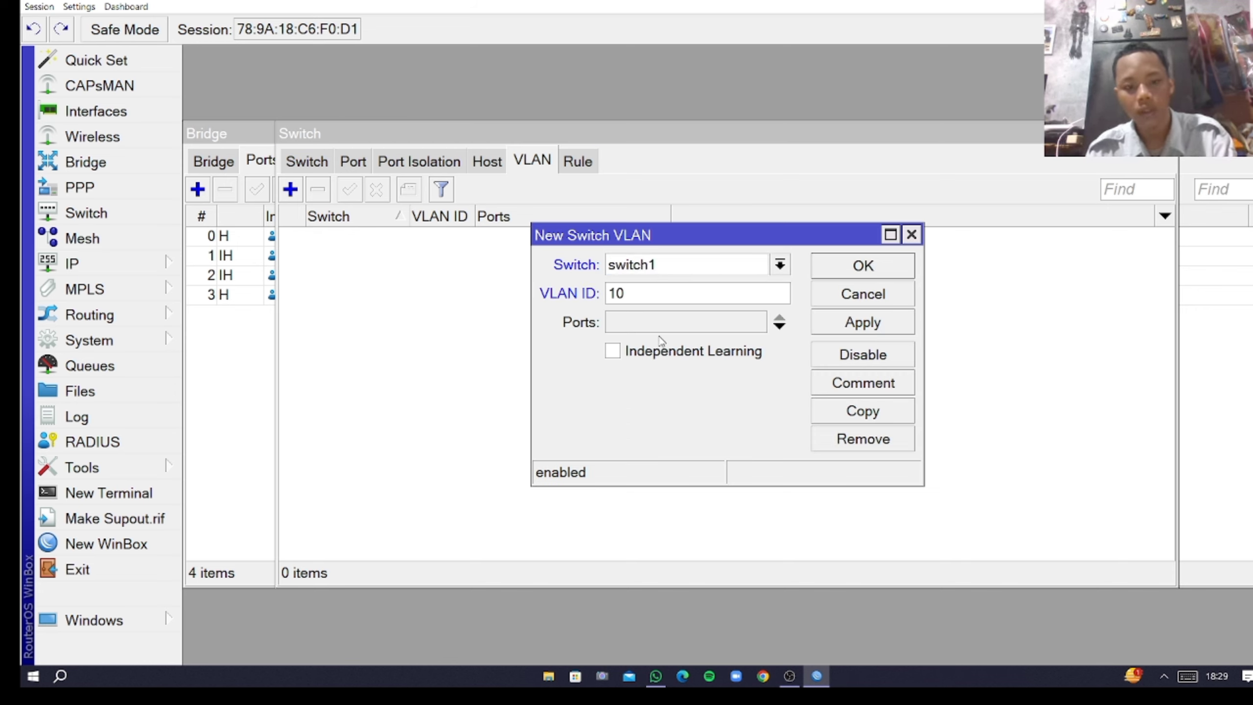
- Assign ports ether1, ether2 and ether4 to the VLAN 10 entry and save it
left_click(778, 328)
left_click(778, 328)
left_click(778, 355)
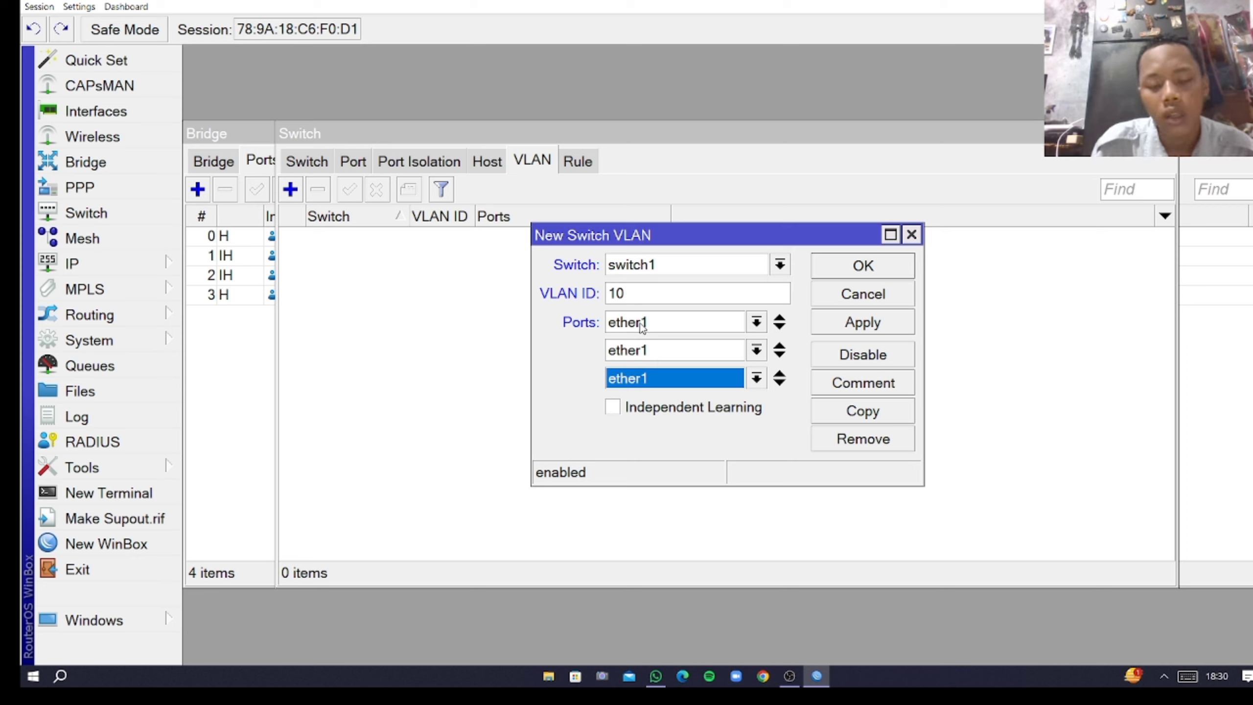
left_click(635, 356)
left_click(627, 389)
left_click(780, 354)
left_click(635, 379)
left_click(627, 451)
left_click(863, 266)
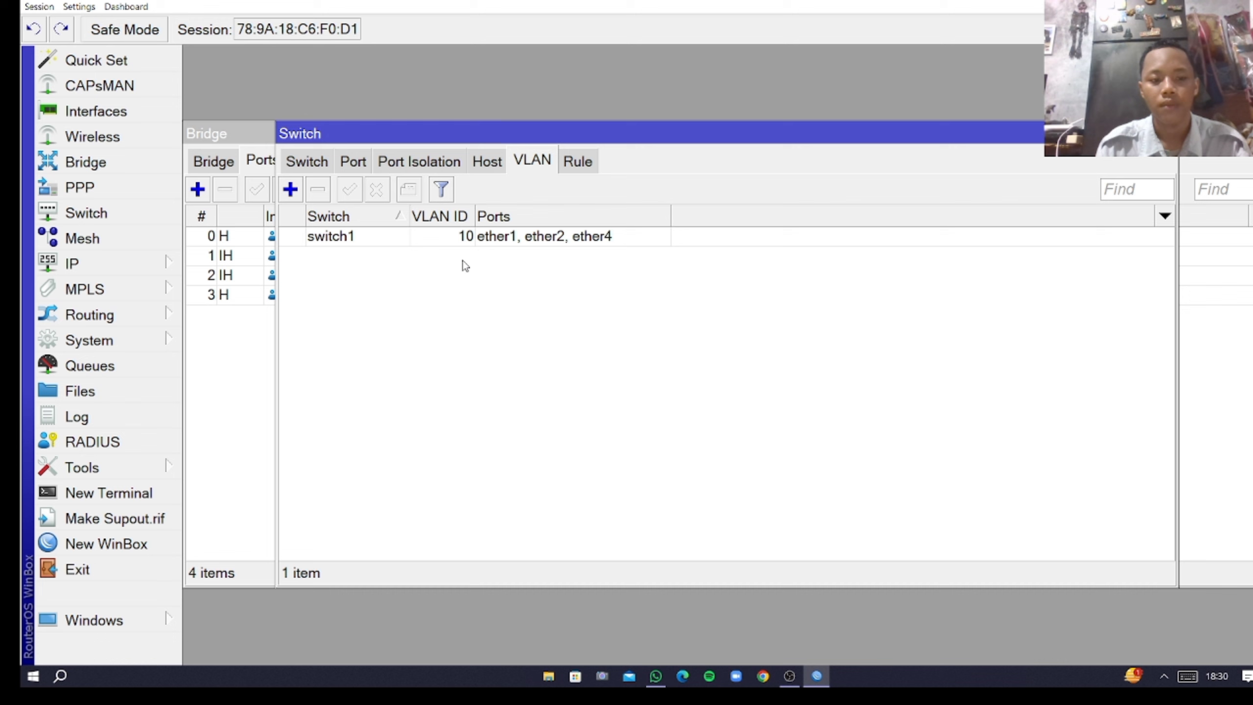
- Add a switch VLAN entry on switch1 with VLAN ID 20 and ports ether1, ether3 and ether4
left_click(290, 190)
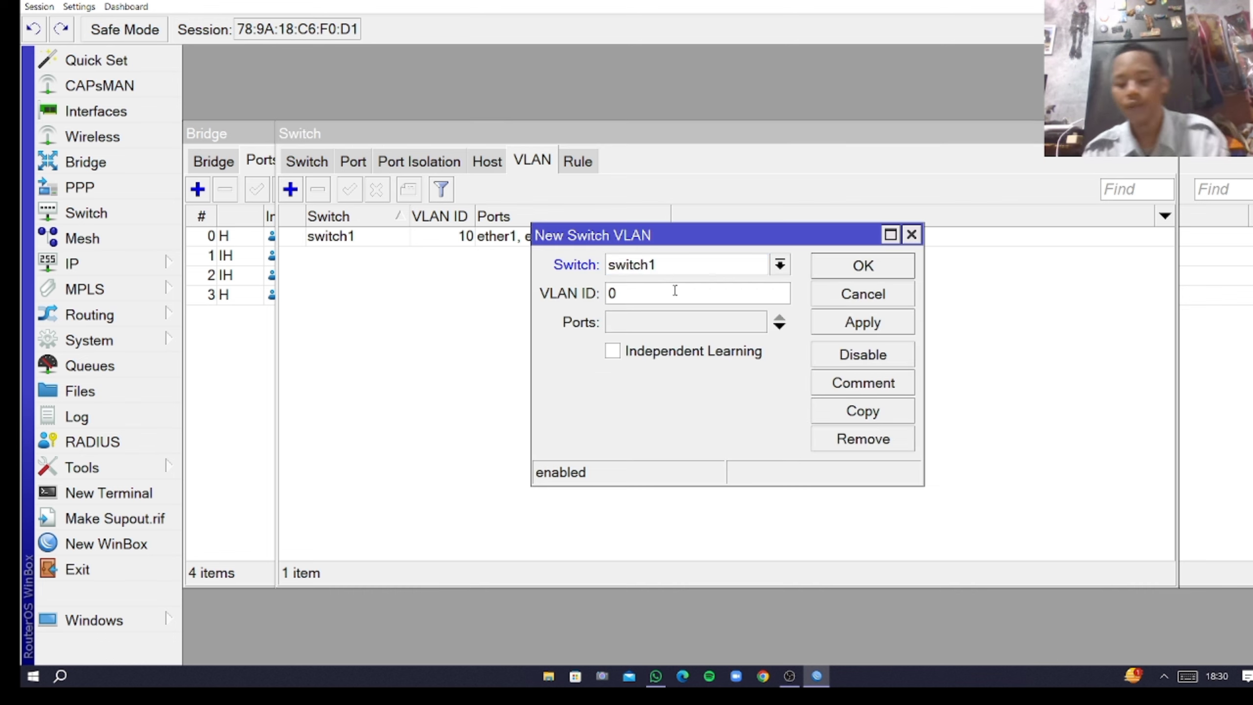
type("2")
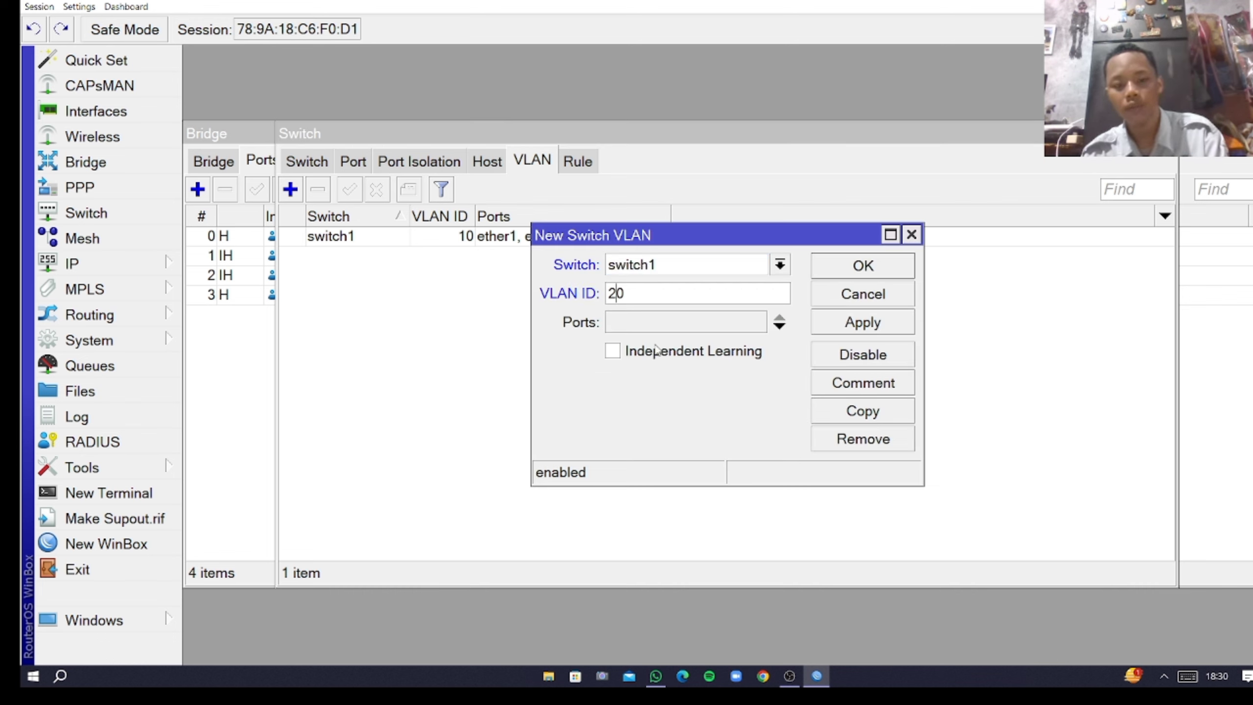
left_click(782, 327)
left_click(782, 318)
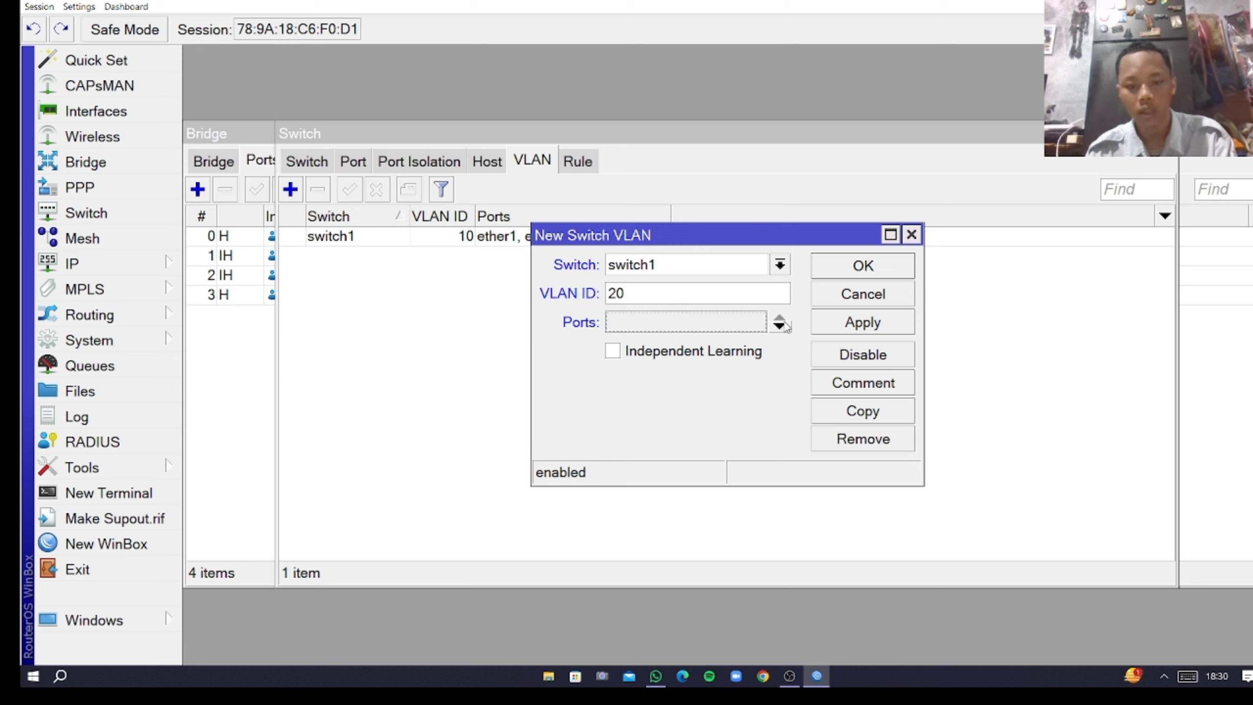
left_click(782, 327)
left_click(782, 328)
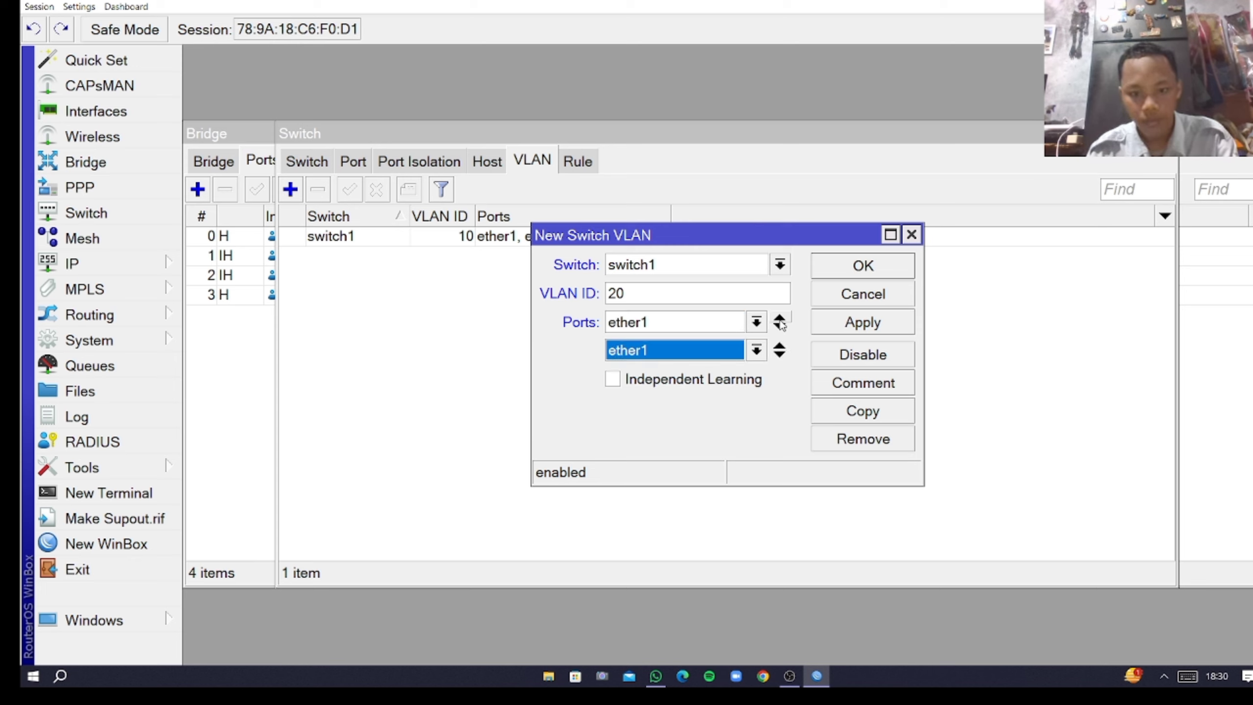
left_click(781, 328)
left_click(730, 352)
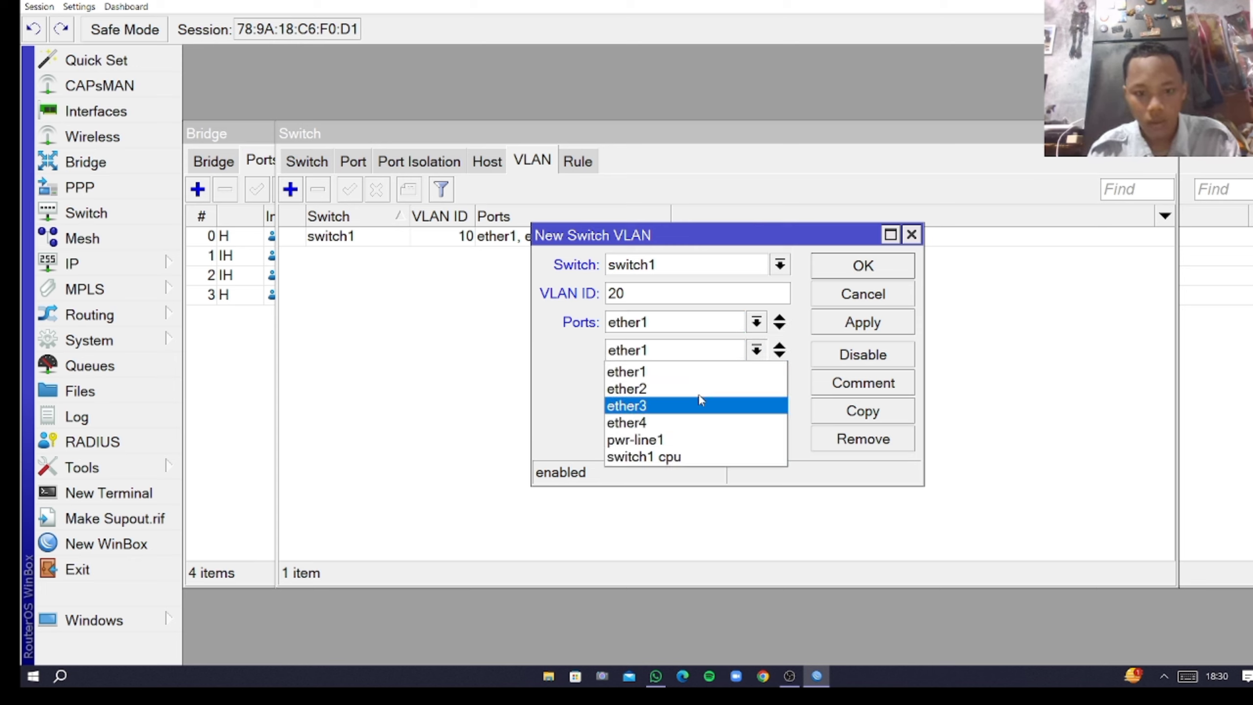
left_click(667, 407)
left_click(678, 378)
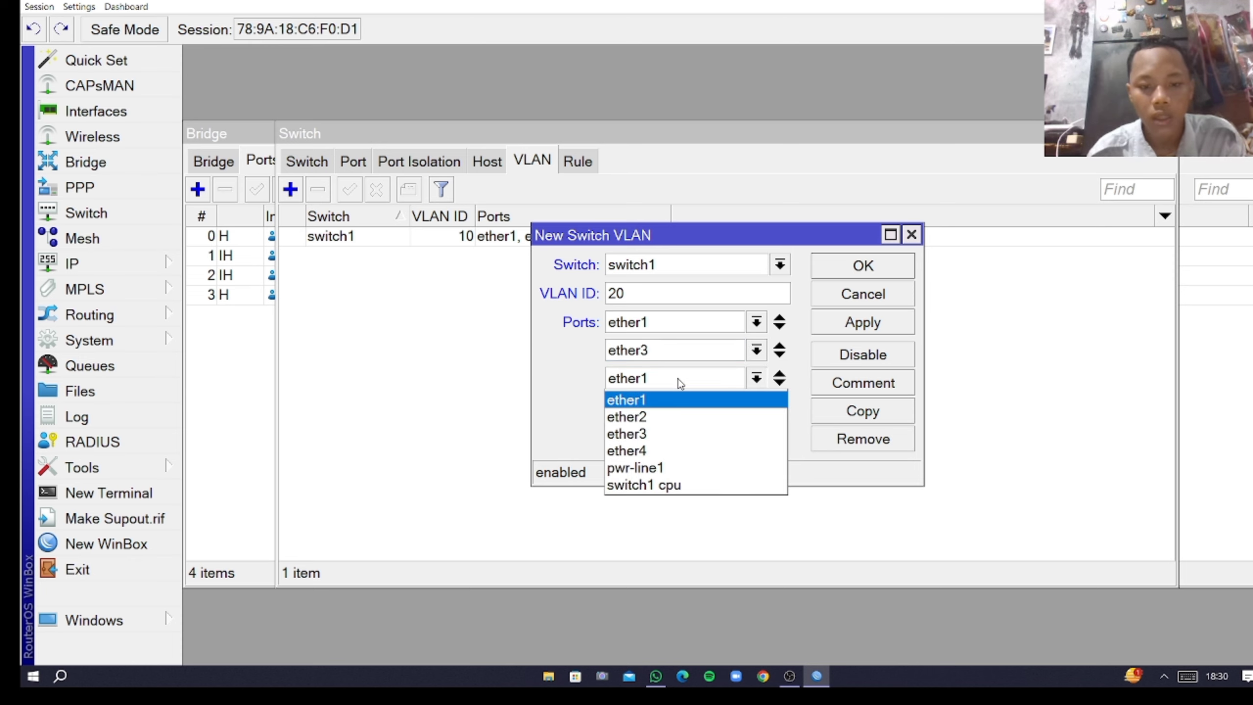
left_click(639, 452)
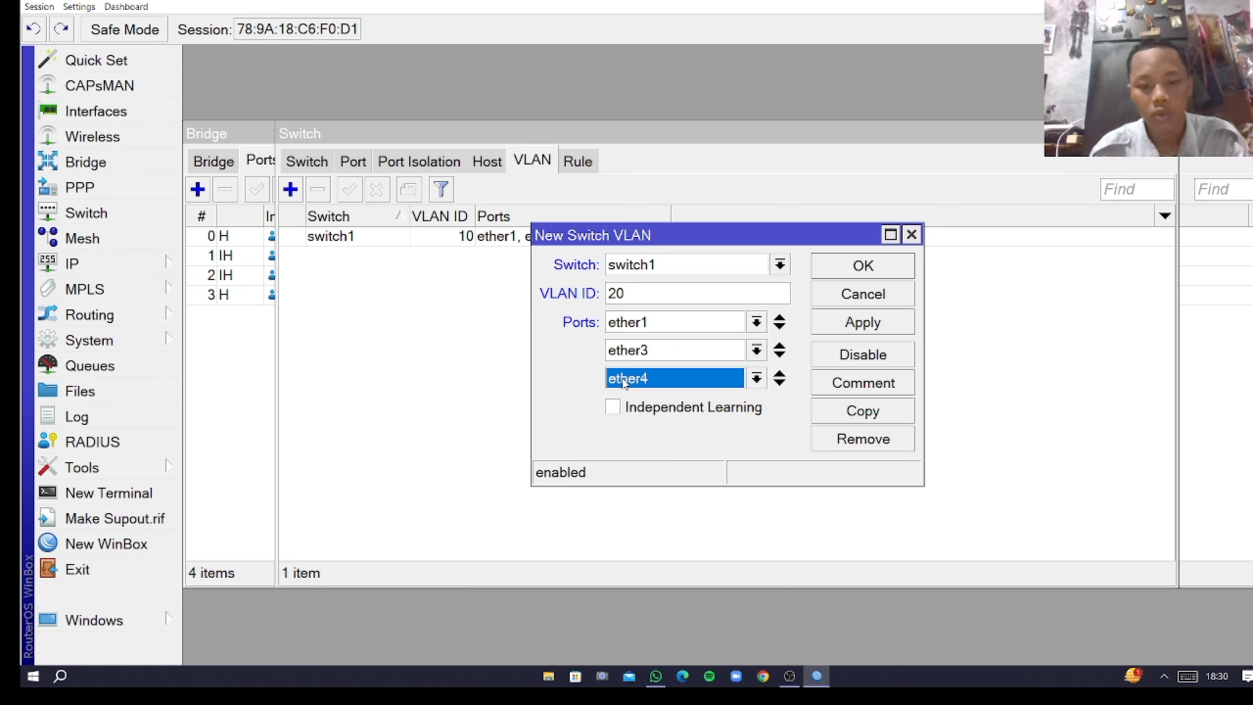
left_click(863, 267)
- Set switch port ether1 to VLAN mode secure with VLAN header add if missing, and save it
left_click(353, 162)
double_click(317, 236)
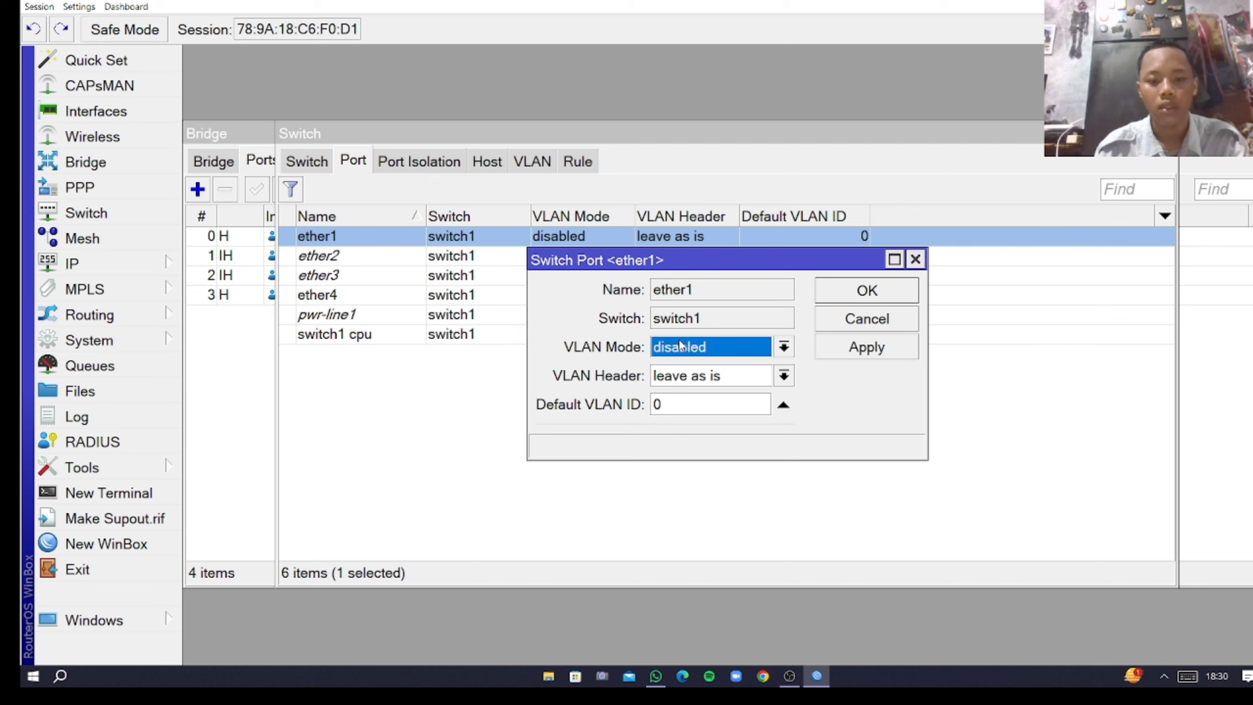
left_click(680, 349)
left_click(681, 420)
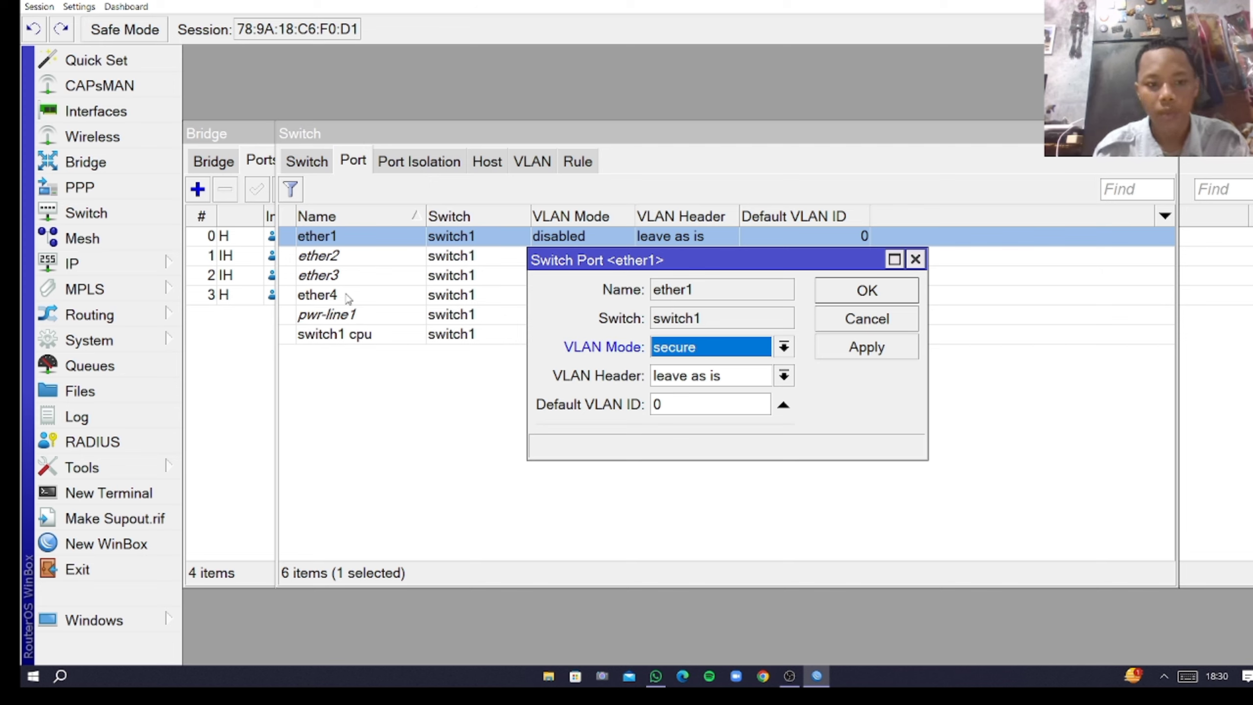
left_click(703, 379)
left_click(696, 398)
left_click(866, 291)
- Set switch port ether3 to VLAN mode secure with VLAN header always strip, and save it
double_click(319, 276)
left_click(691, 376)
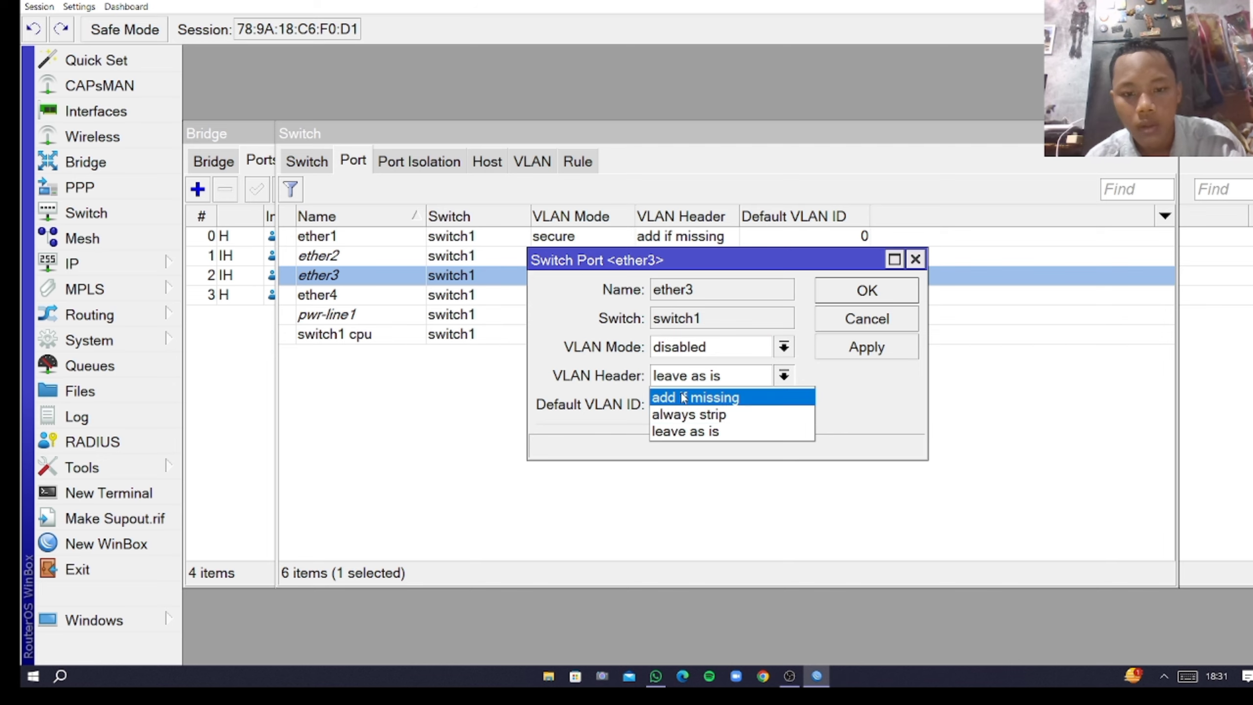
left_click(699, 349)
left_click(699, 349)
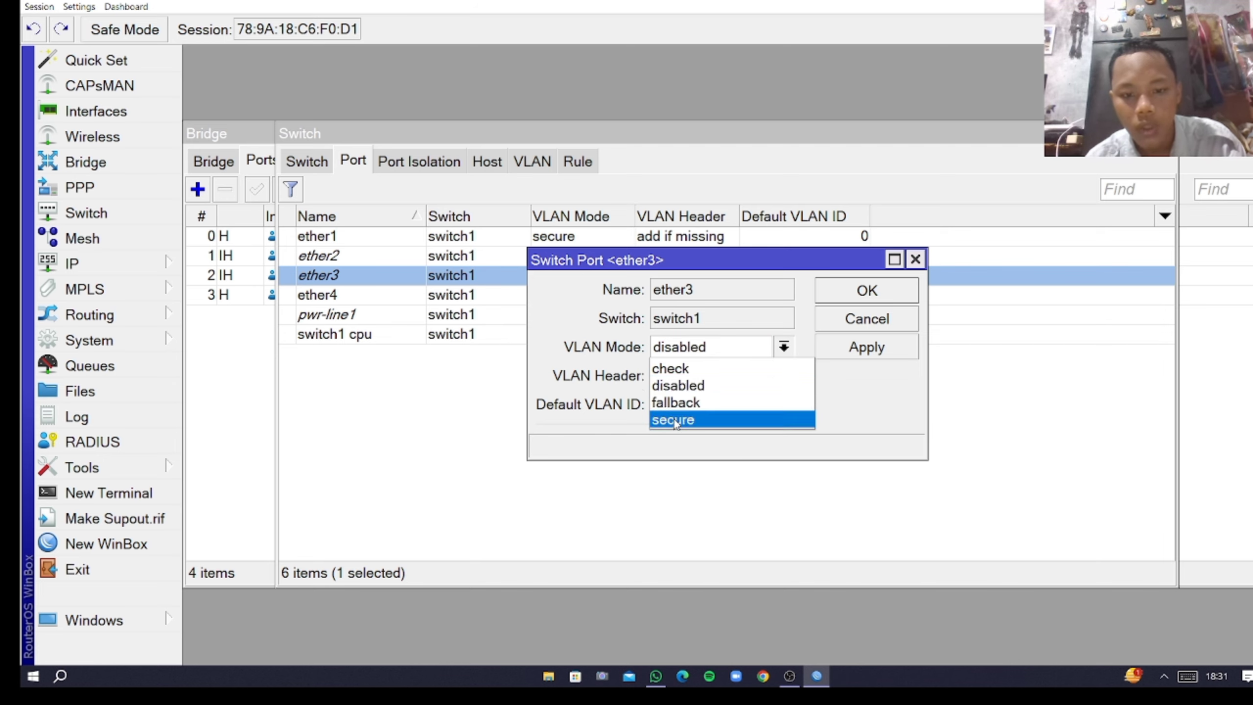
left_click(677, 421)
left_click(690, 379)
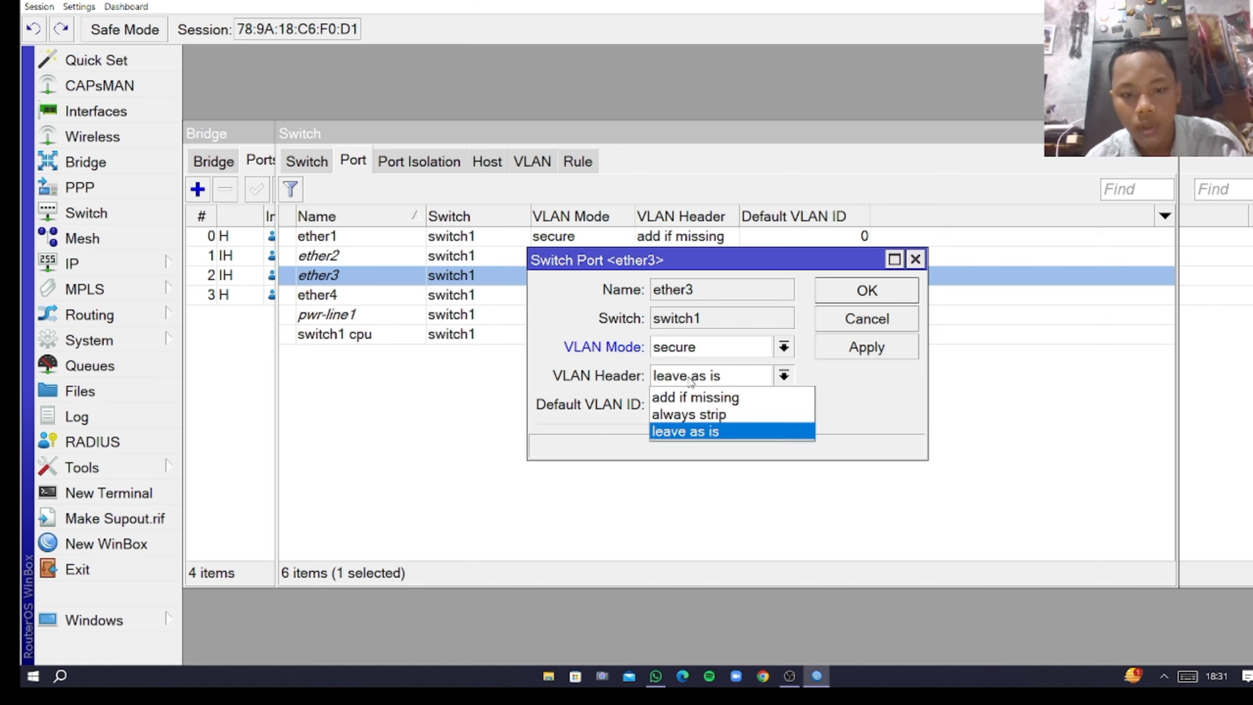
left_click(695, 415)
left_click(703, 401)
left_click(866, 290)
- Set switch port ether4 to VLAN mode secure with VLAN header add if missing, and save it
double_click(318, 295)
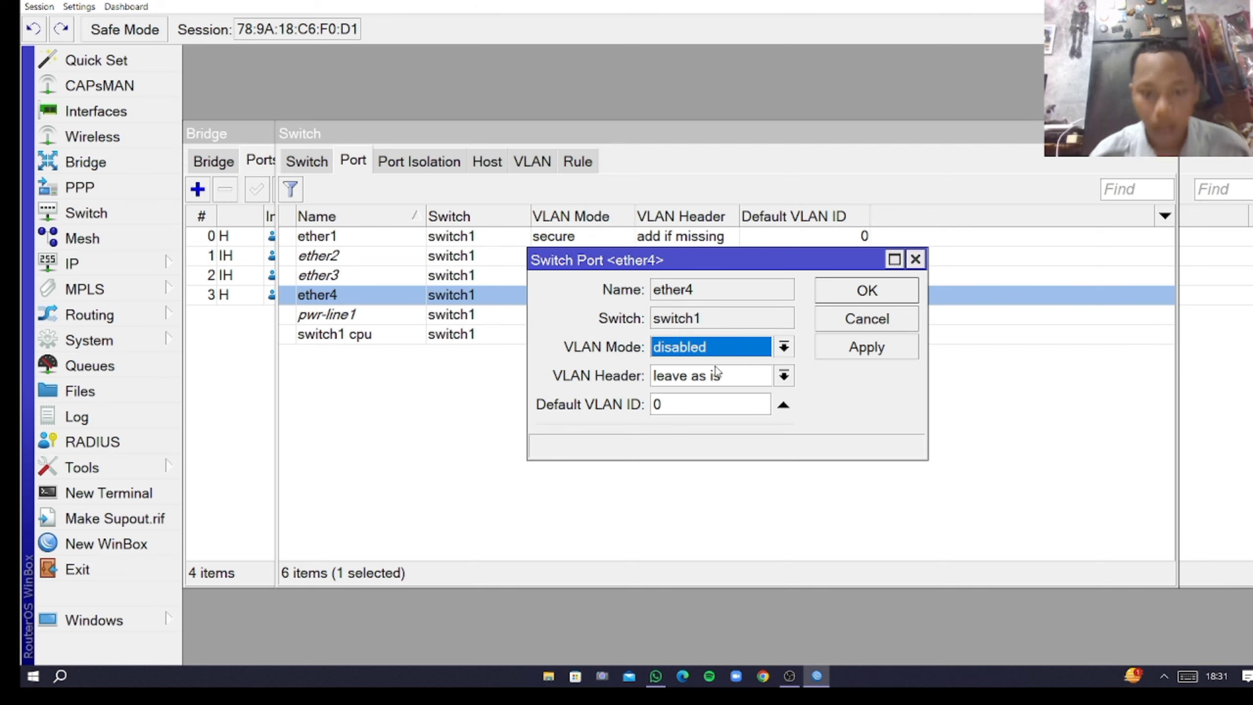
left_click(711, 351)
left_click(704, 417)
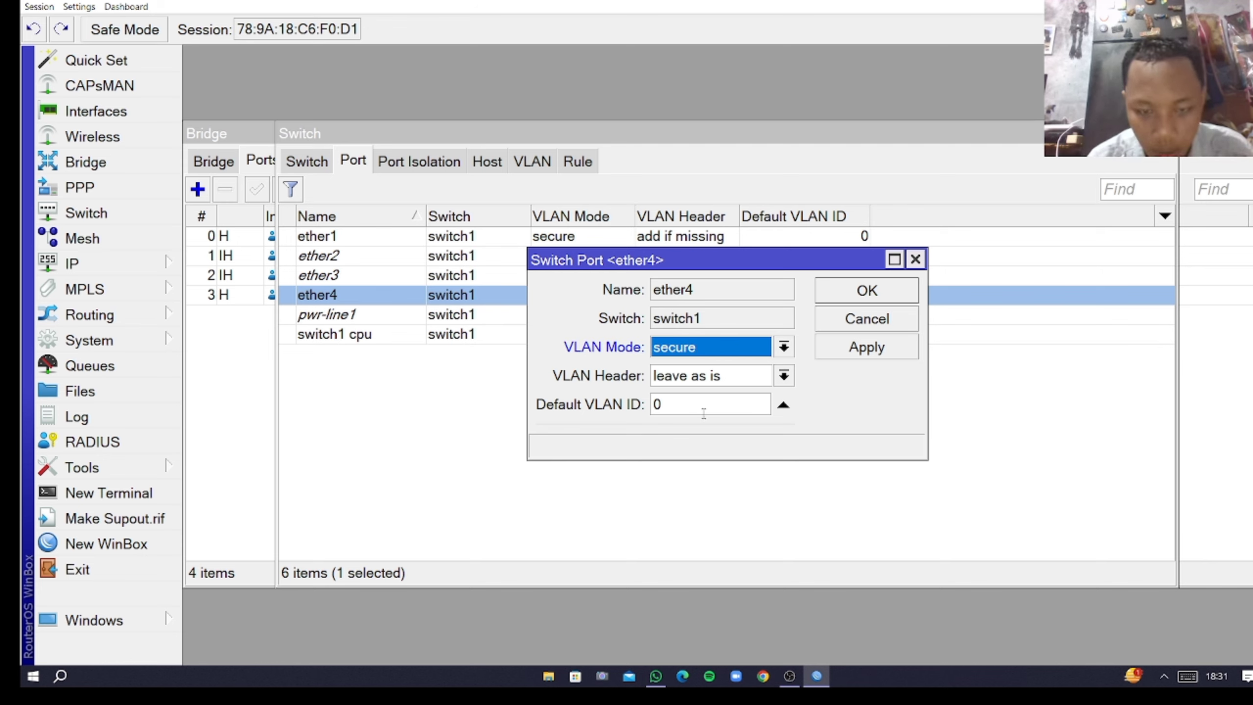
left_click(706, 379)
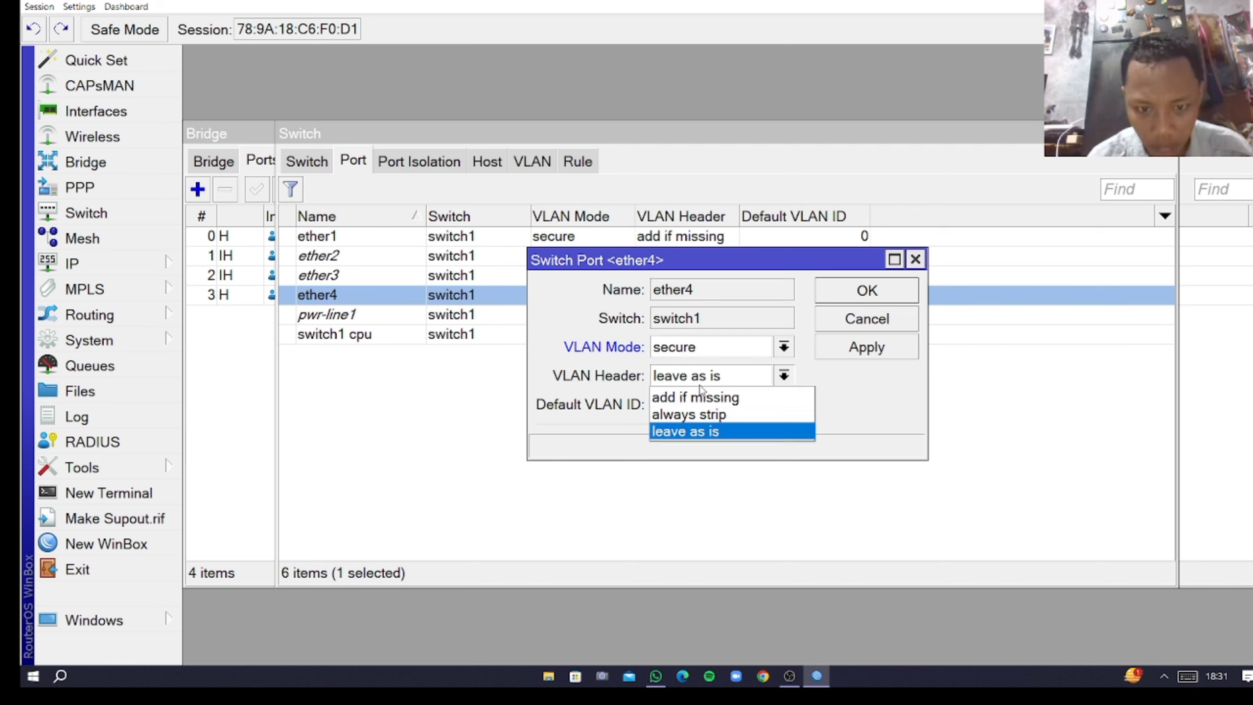
left_click(696, 414)
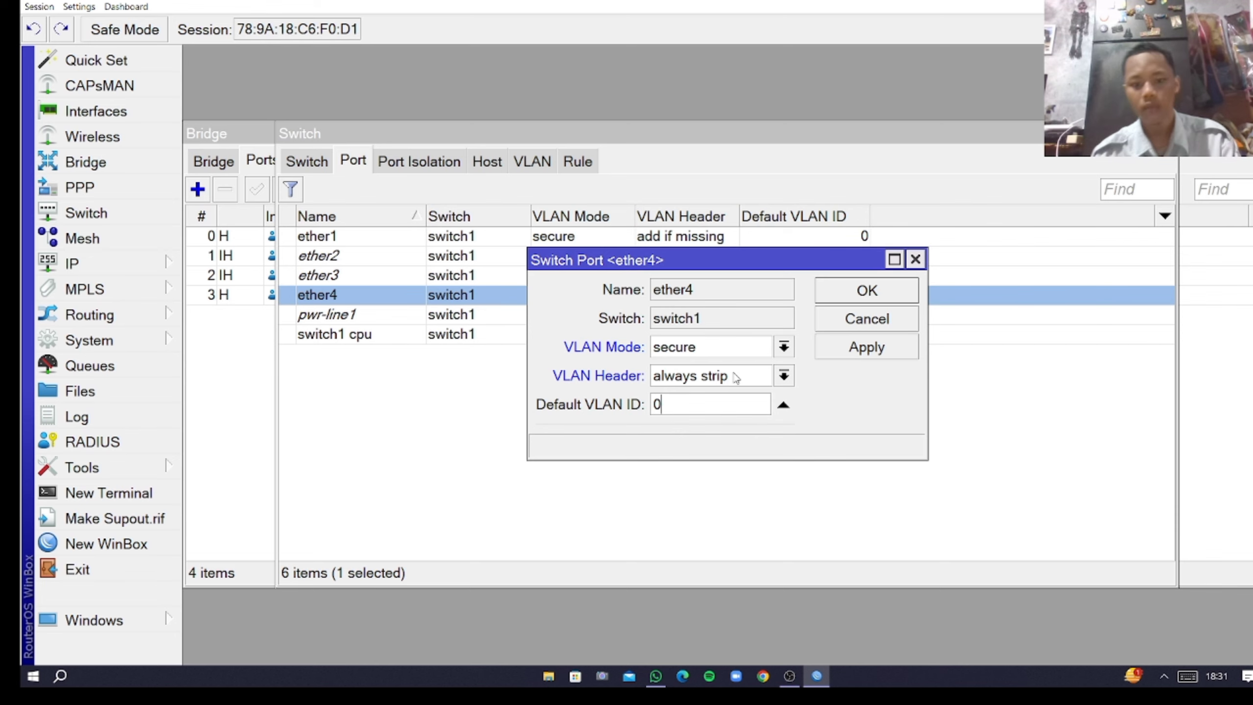
left_click(735, 375)
left_click(700, 397)
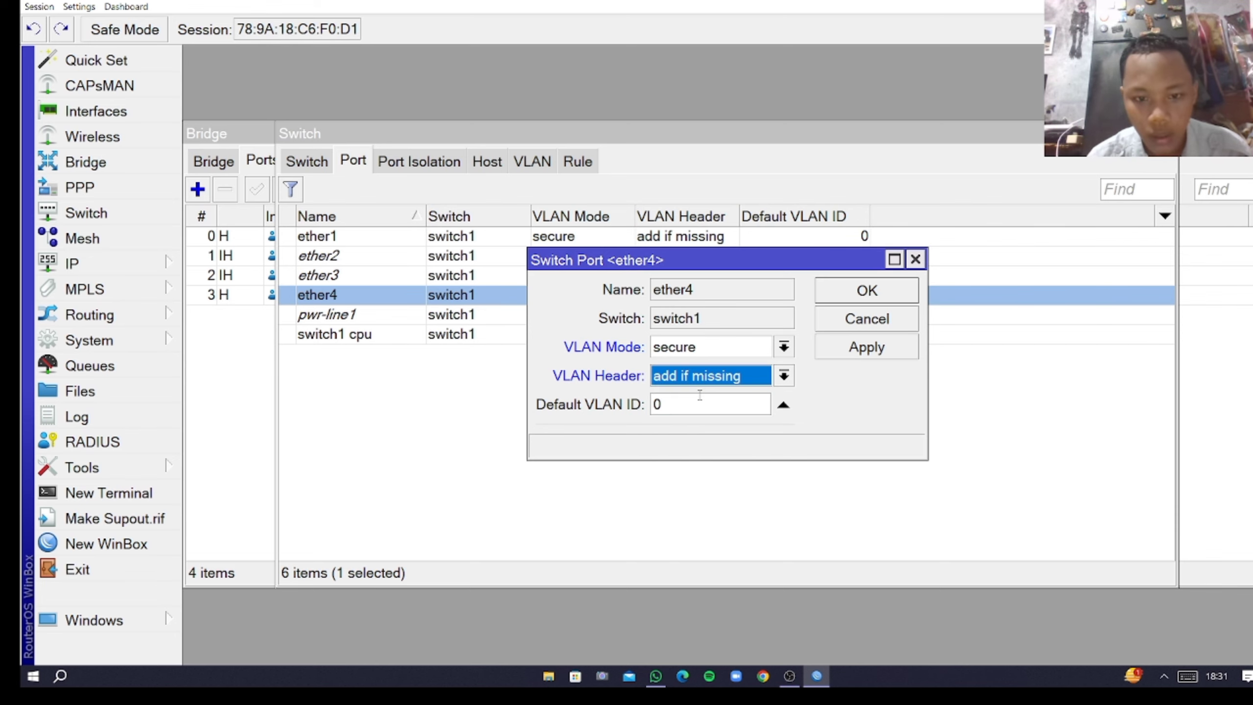
left_click(863, 295)
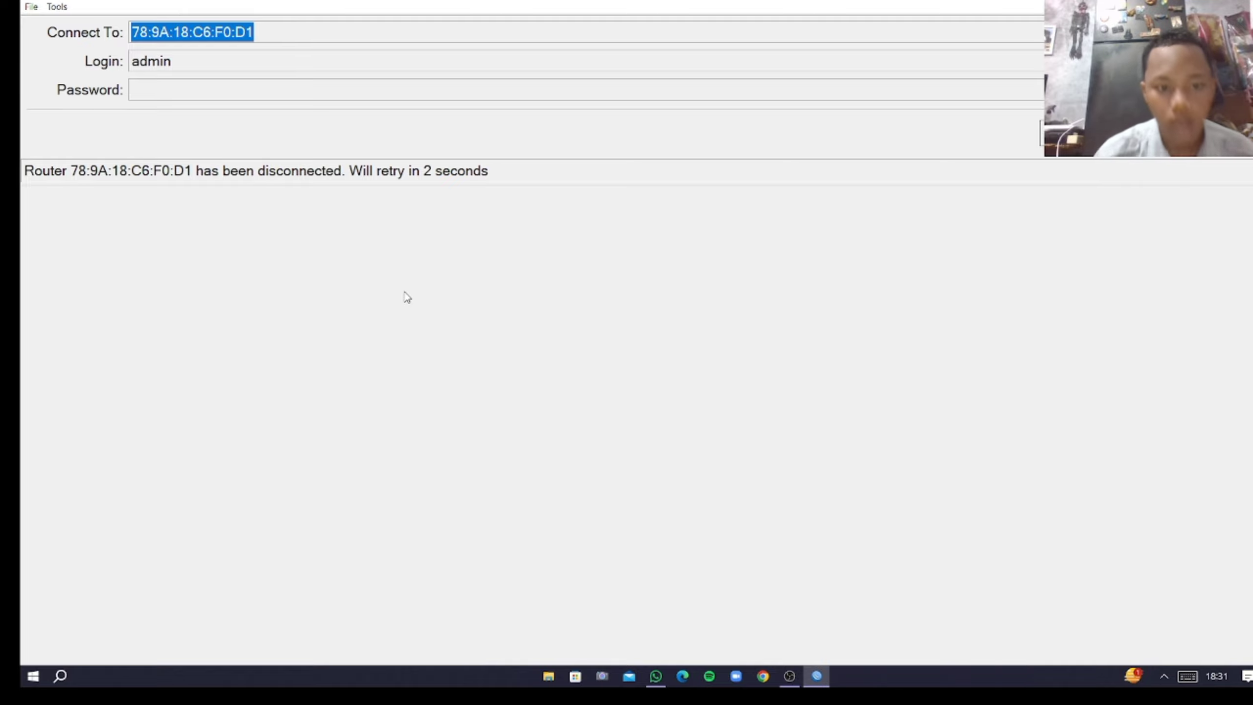
- Connect to the neighboring device with identity MikroTik and remove its default configuration
left_click(1066, 133)
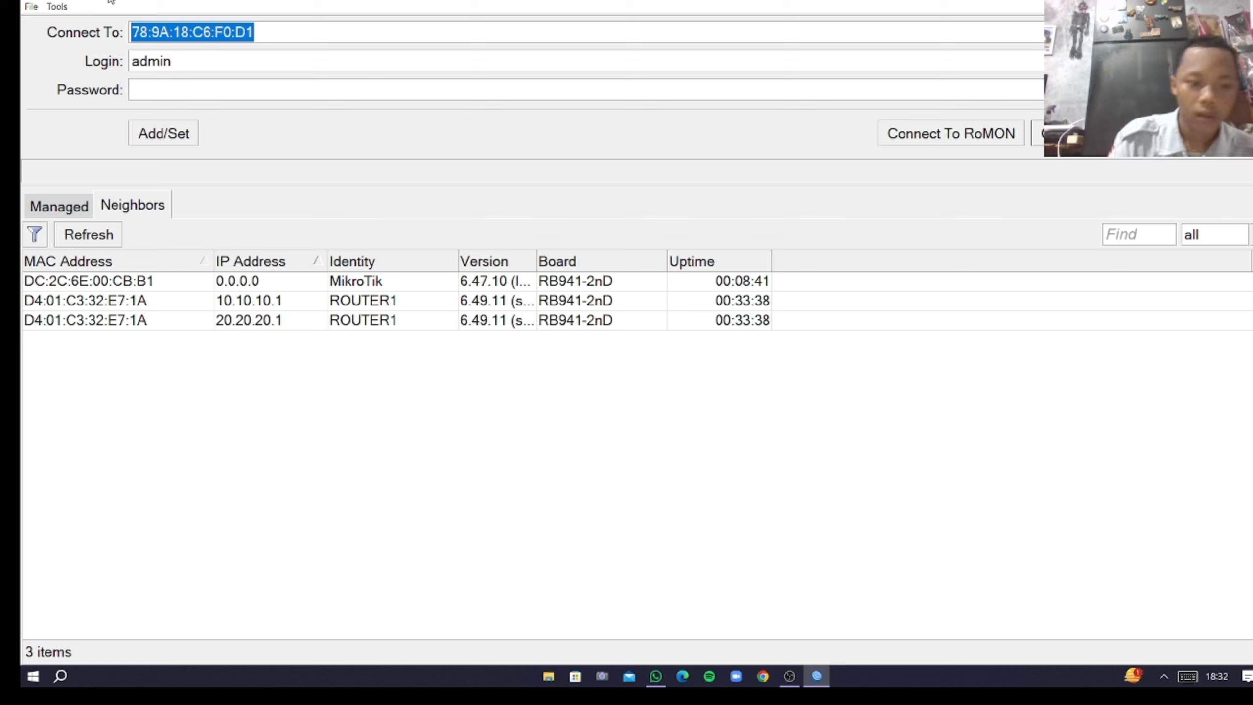
left_click(90, 282)
left_click(1038, 133)
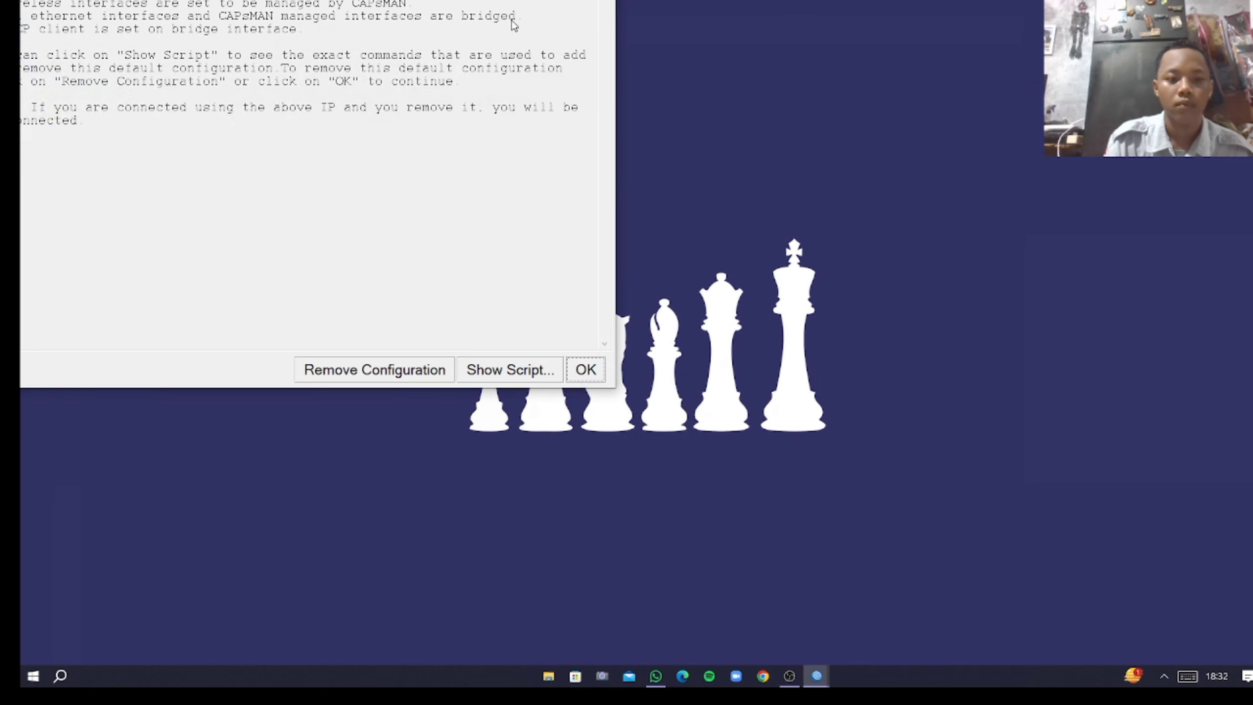
left_click(435, 368)
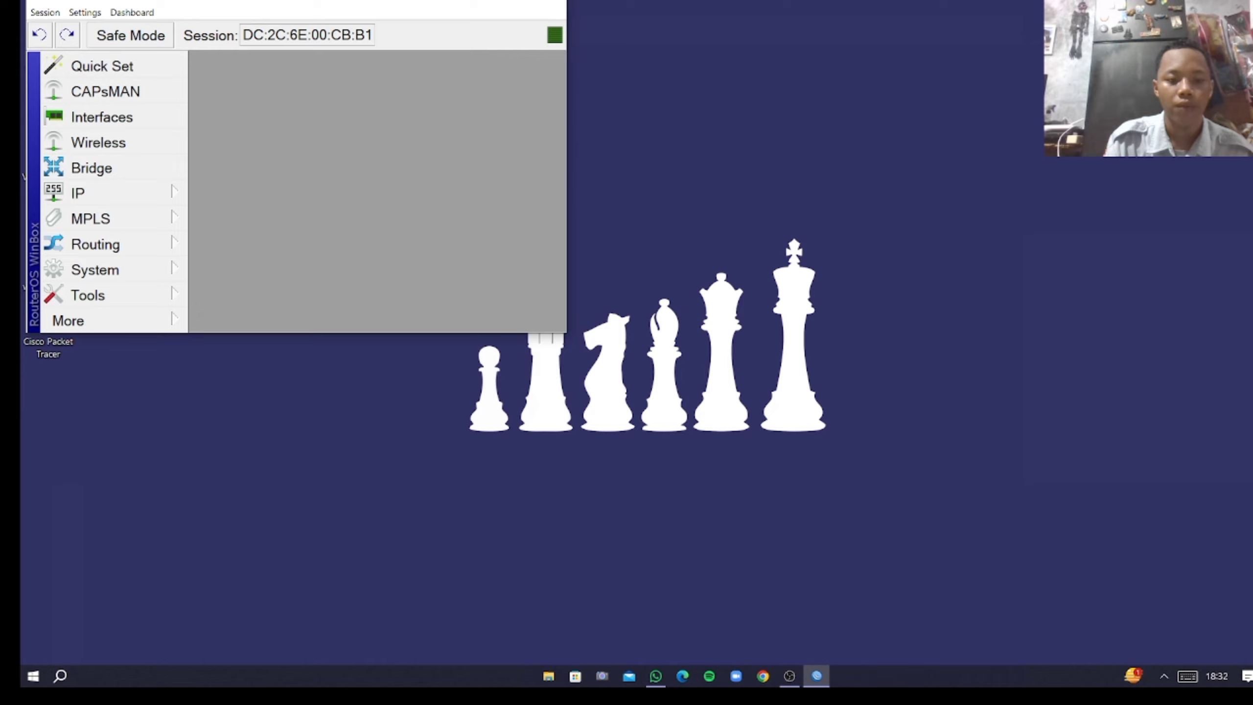
left_click(524, 2)
left_click(79, 6)
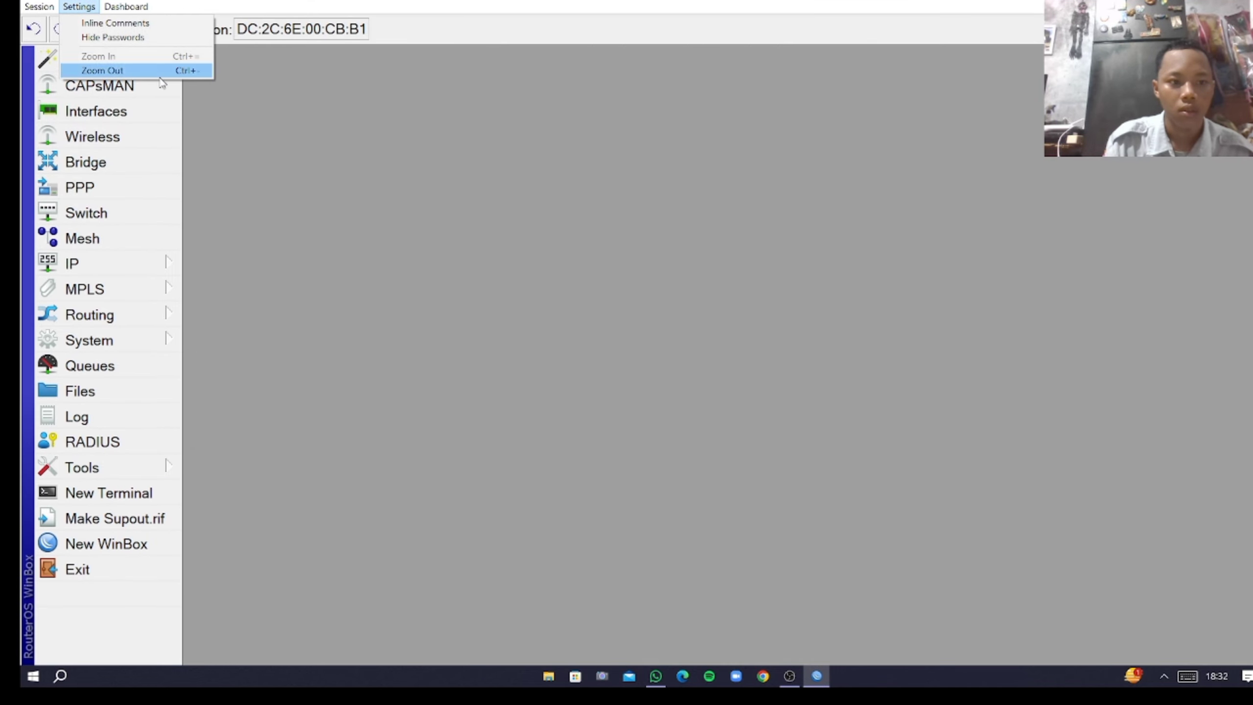
left_click(194, 75)
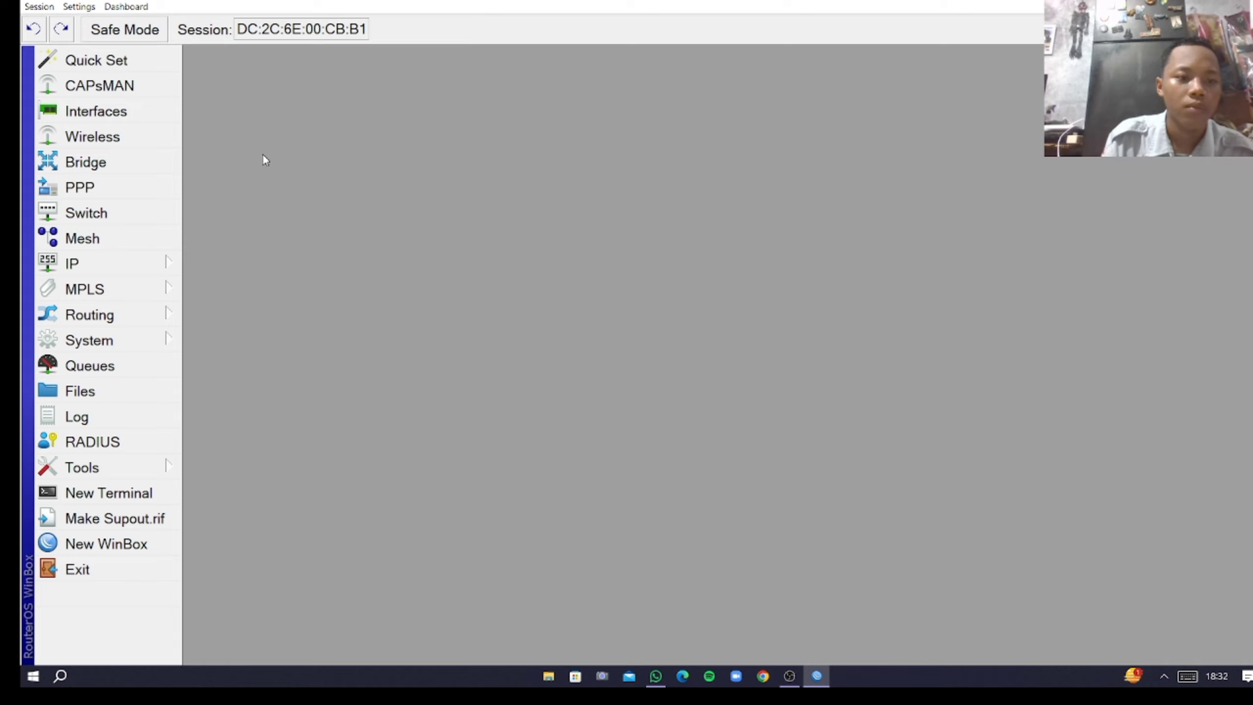
- Create a new bridge interface named VLAN
left_click(126, 162)
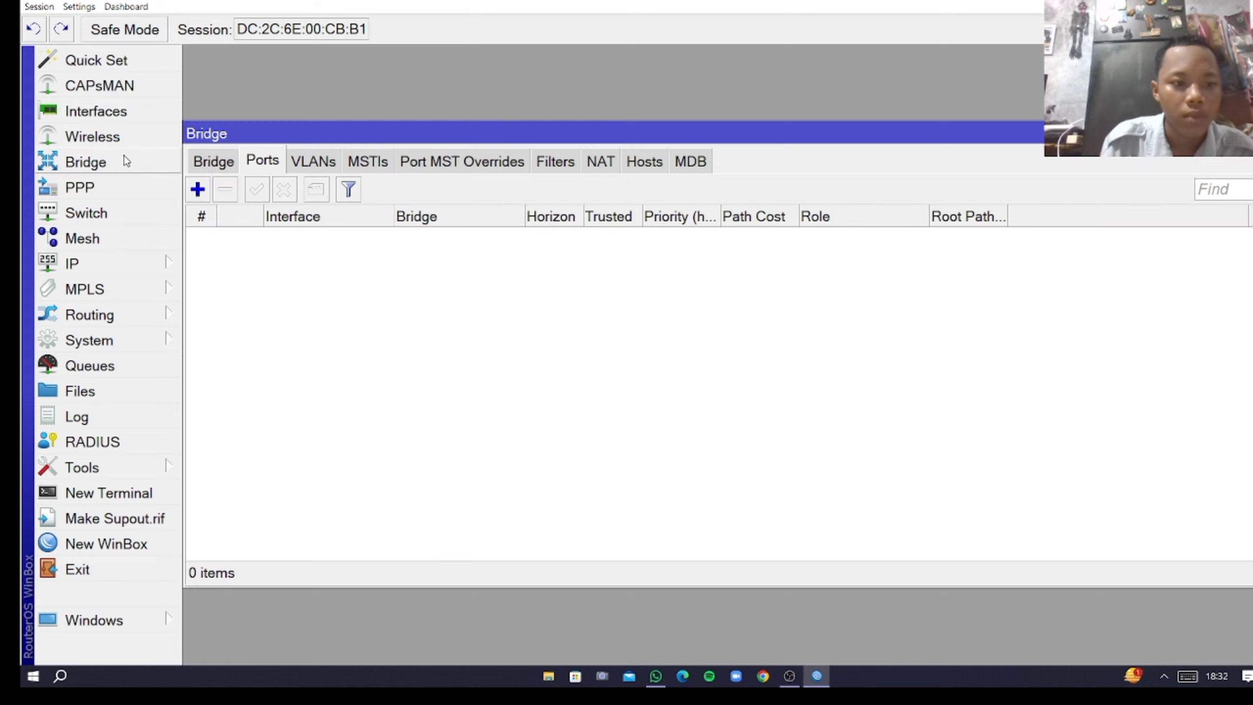
left_click(217, 167)
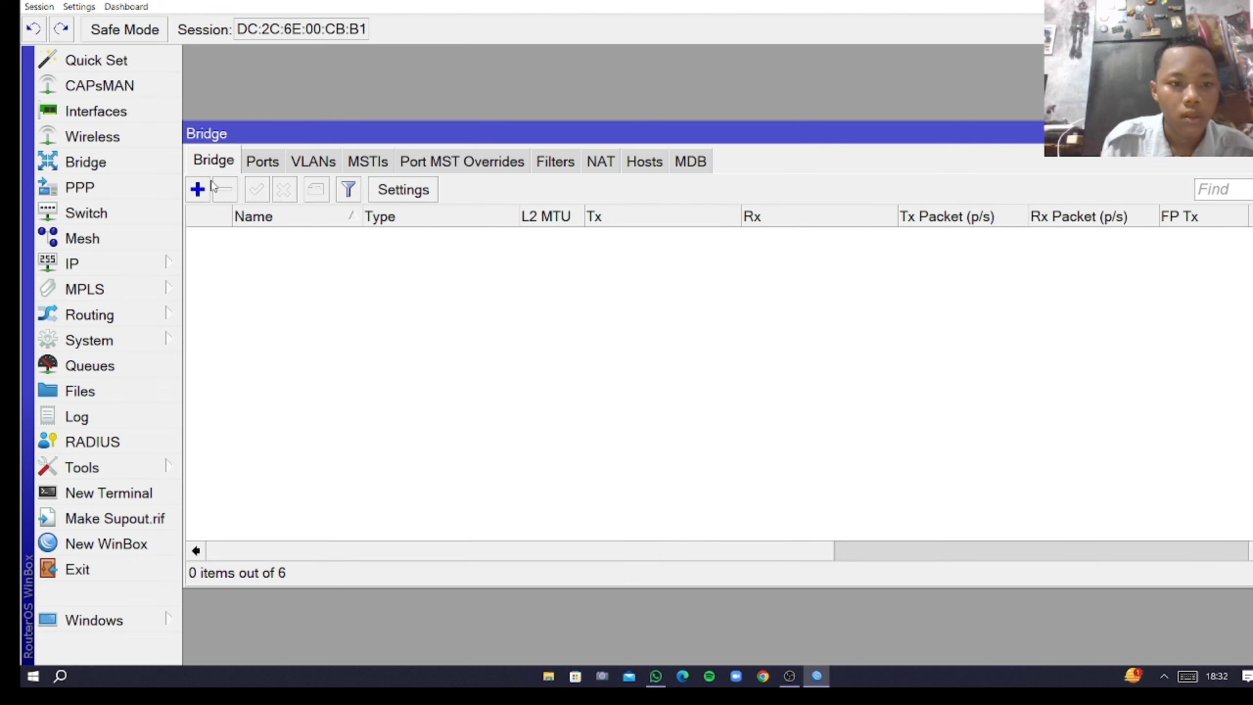
left_click(211, 189)
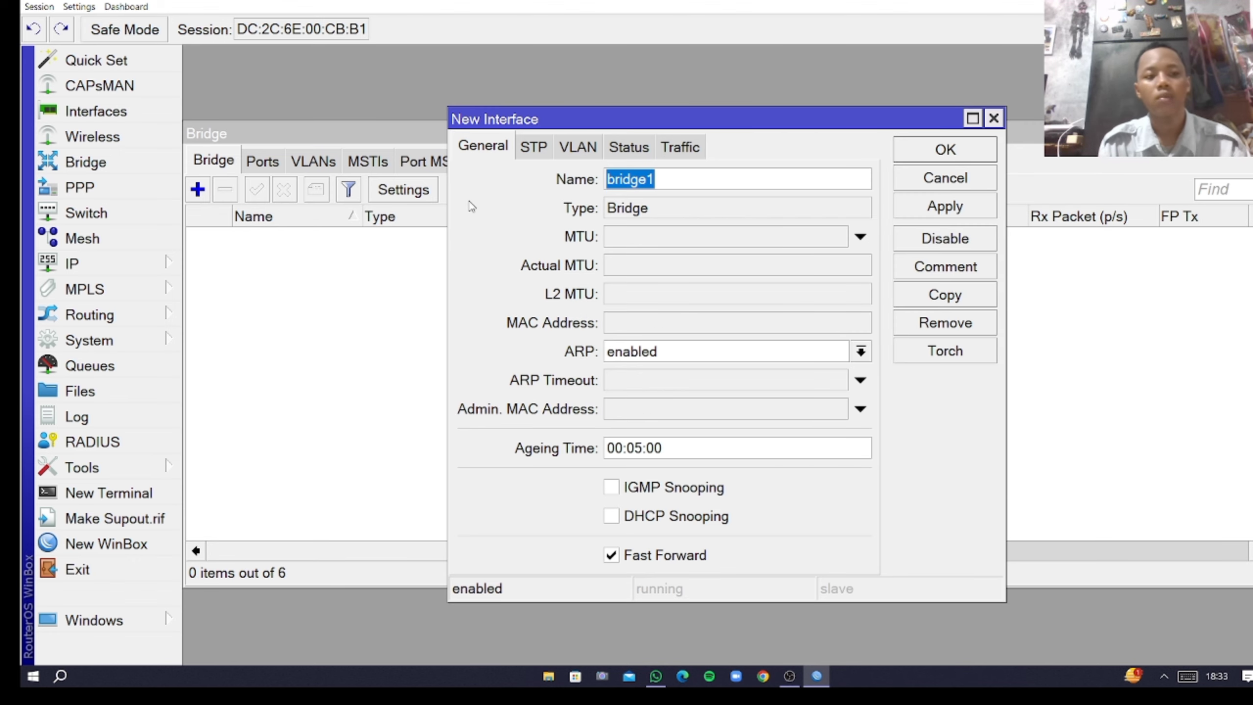
key("BackSpace")
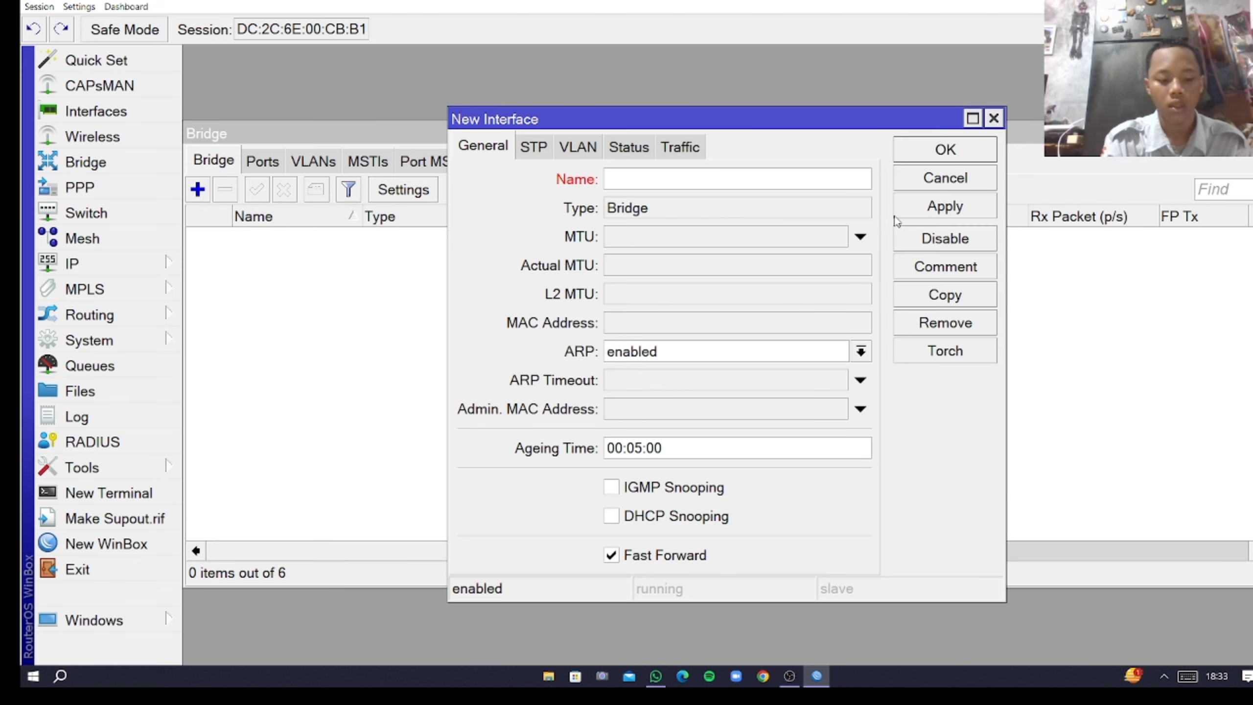
type("VLAN")
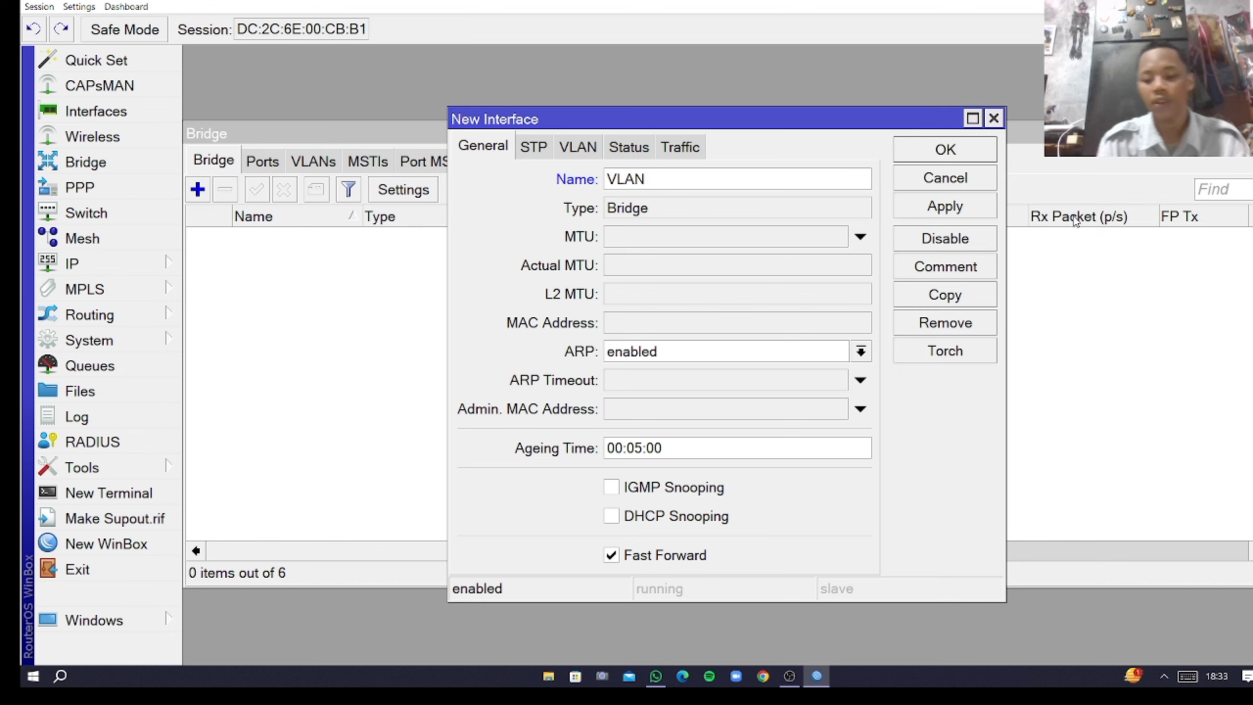
key("Return")
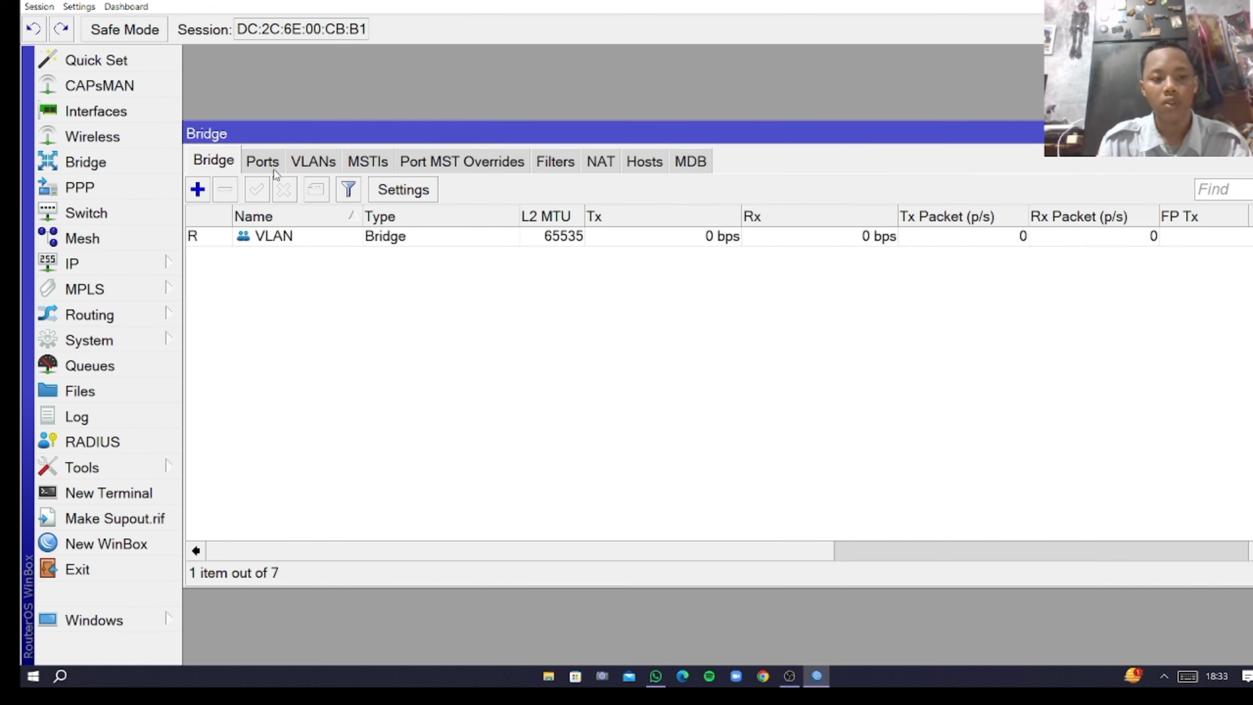
- Add ether1 as a port of the VLAN bridge
left_click(274, 172)
left_click(197, 189)
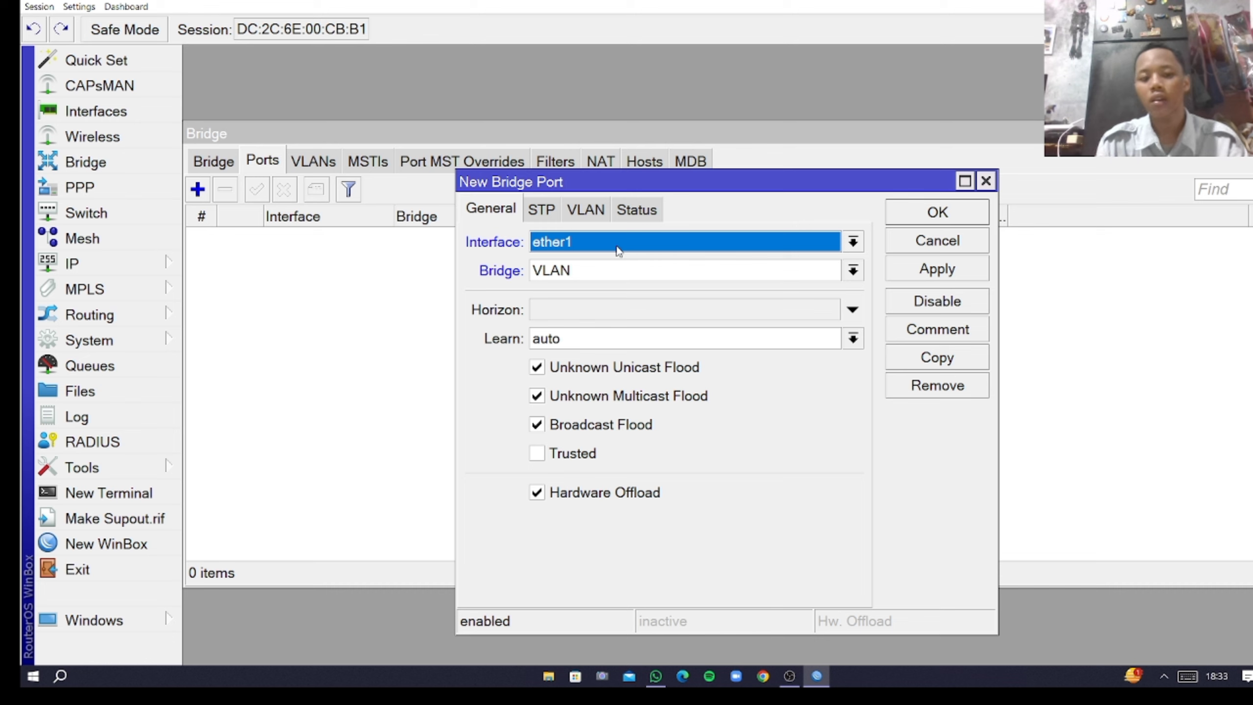
left_click(615, 242)
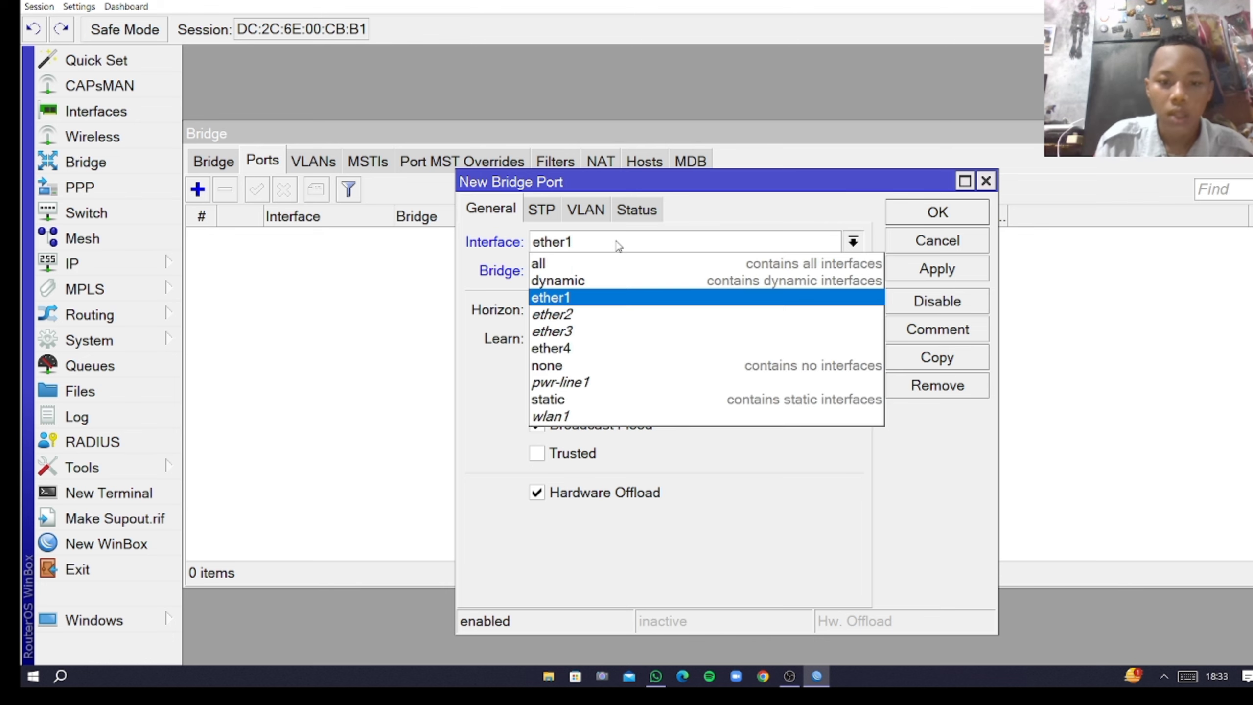
left_click(596, 296)
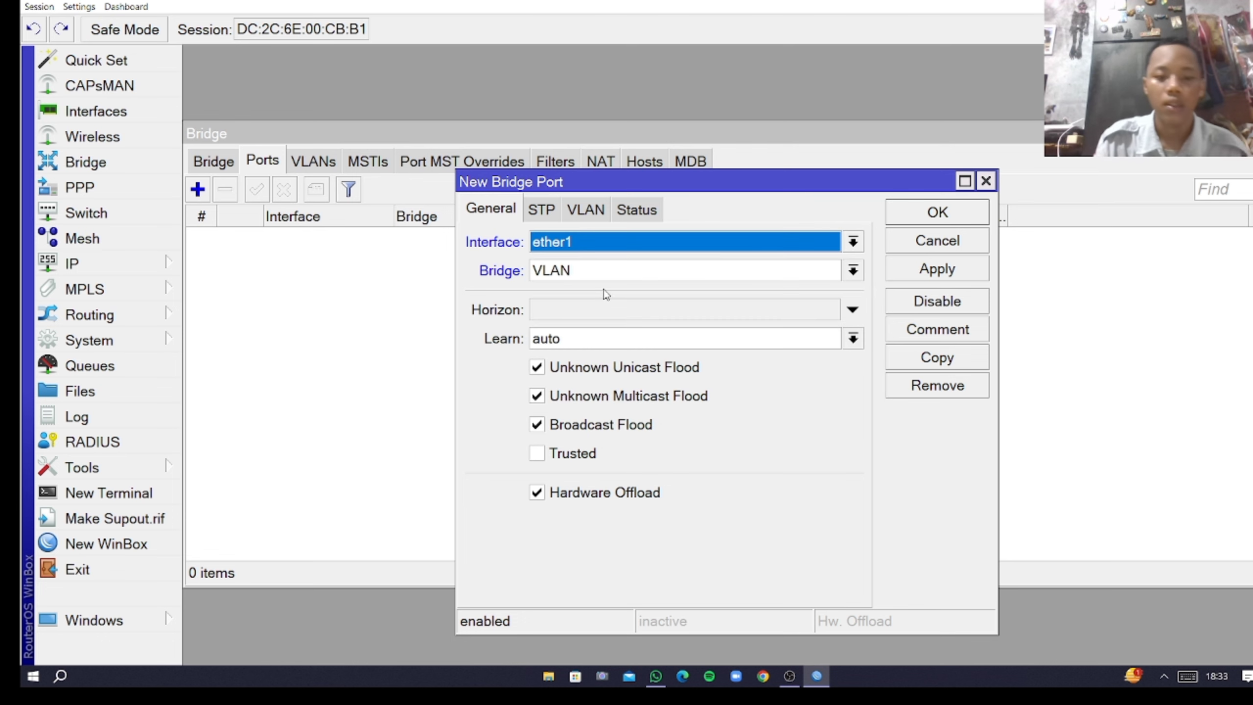
left_click(949, 217)
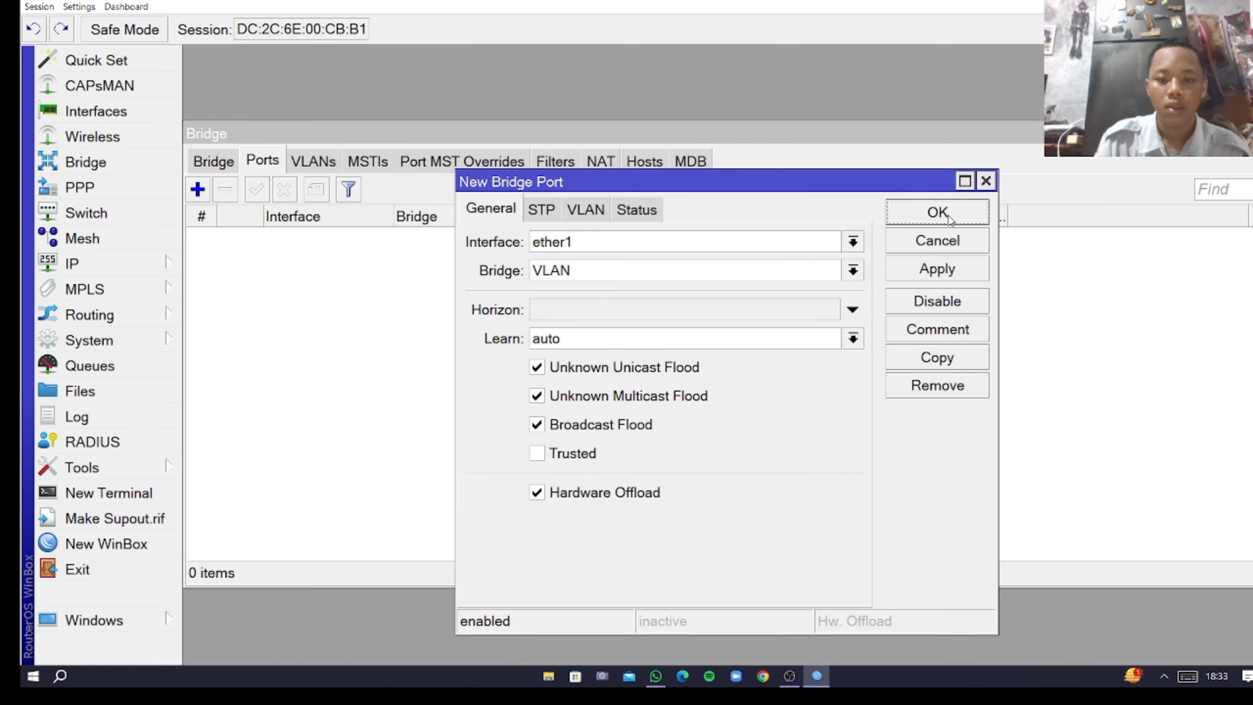
- Add ether2 and ether3 as ports of the VLAN bridge
left_click(198, 189)
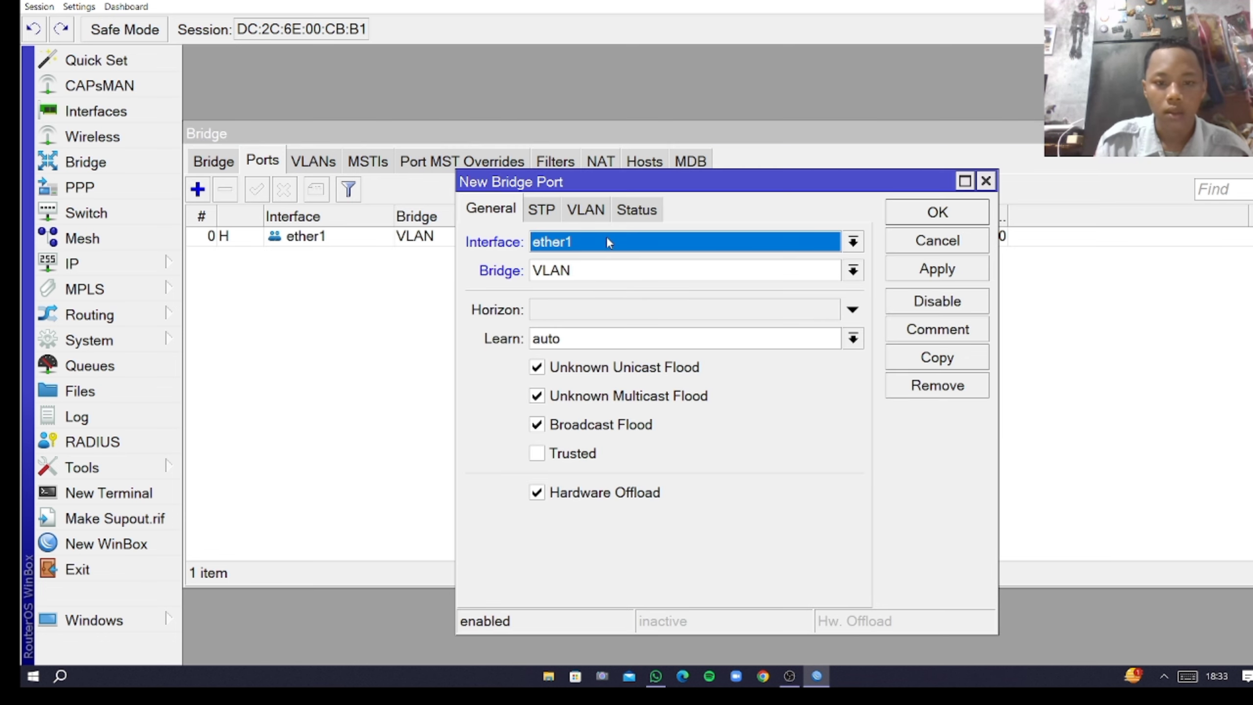
left_click(607, 241)
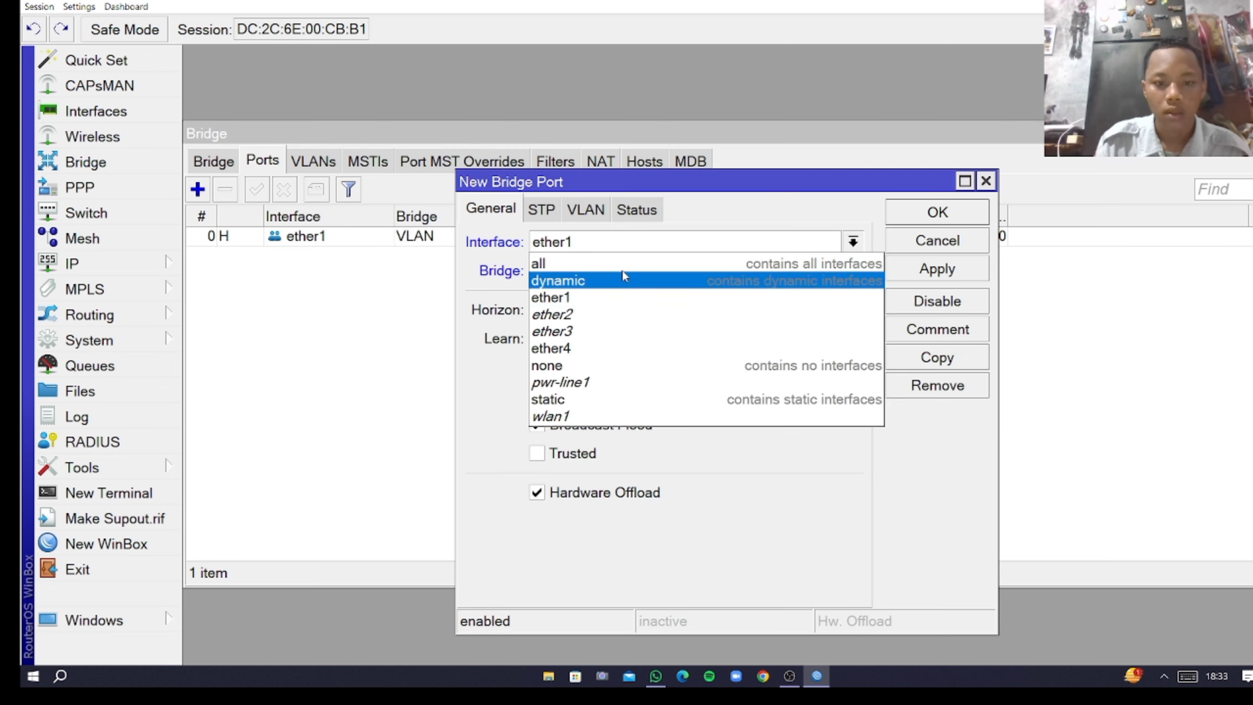
left_click(604, 314)
left_click(928, 213)
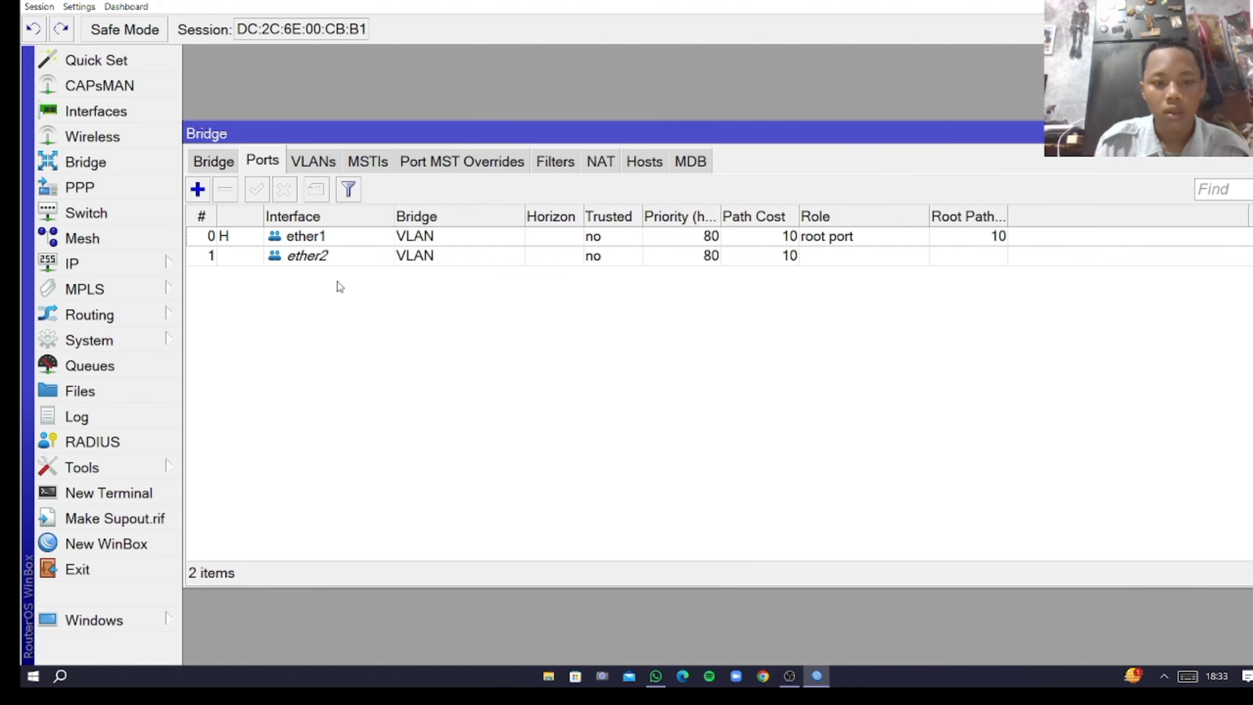
left_click(198, 188)
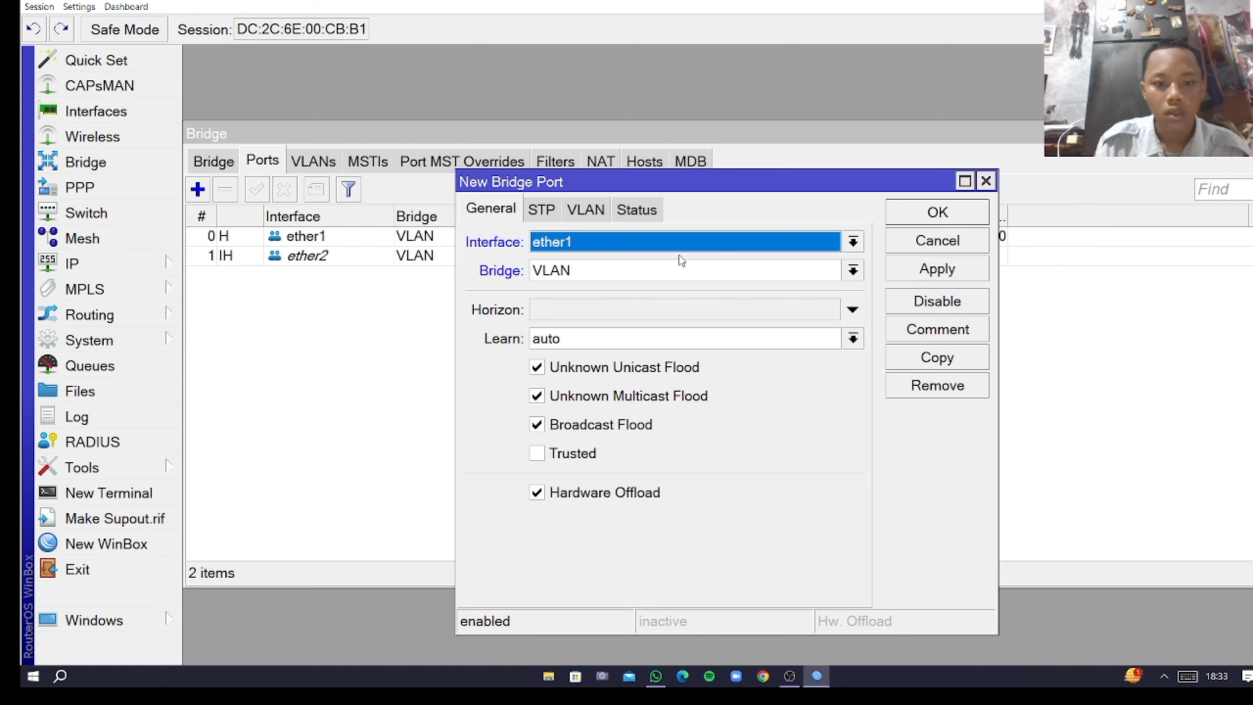
left_click(700, 242)
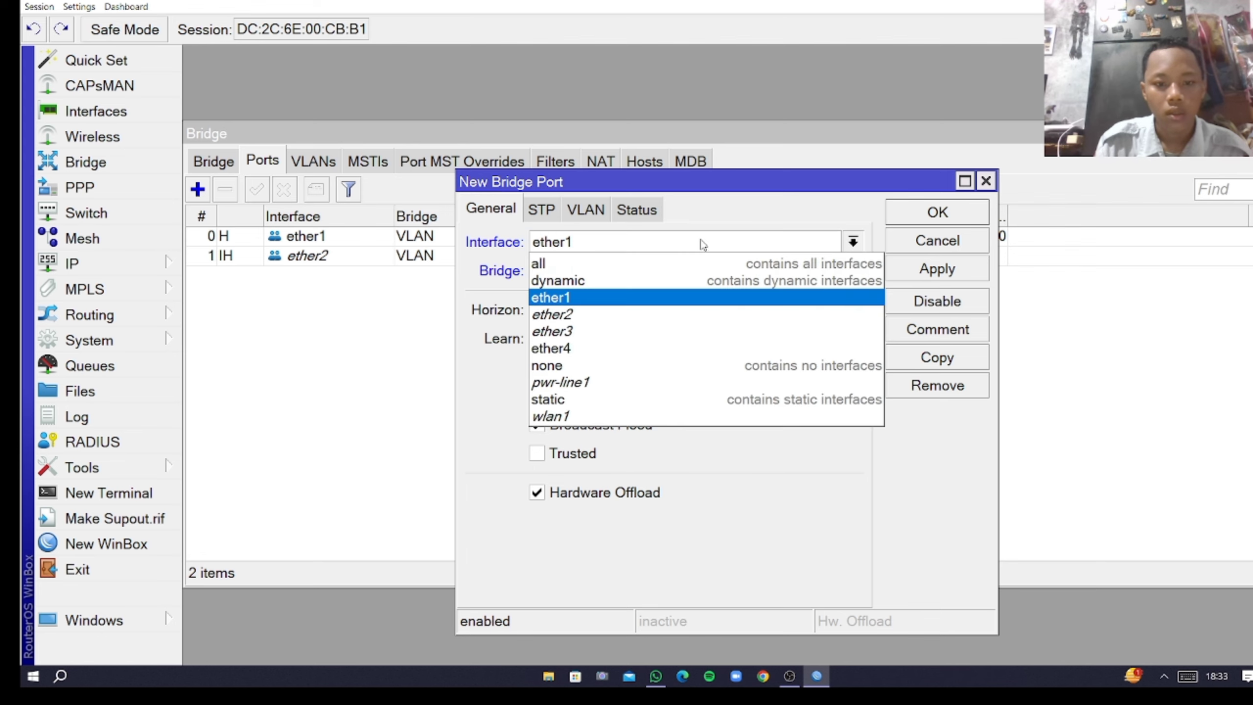
left_click(628, 330)
left_click(938, 213)
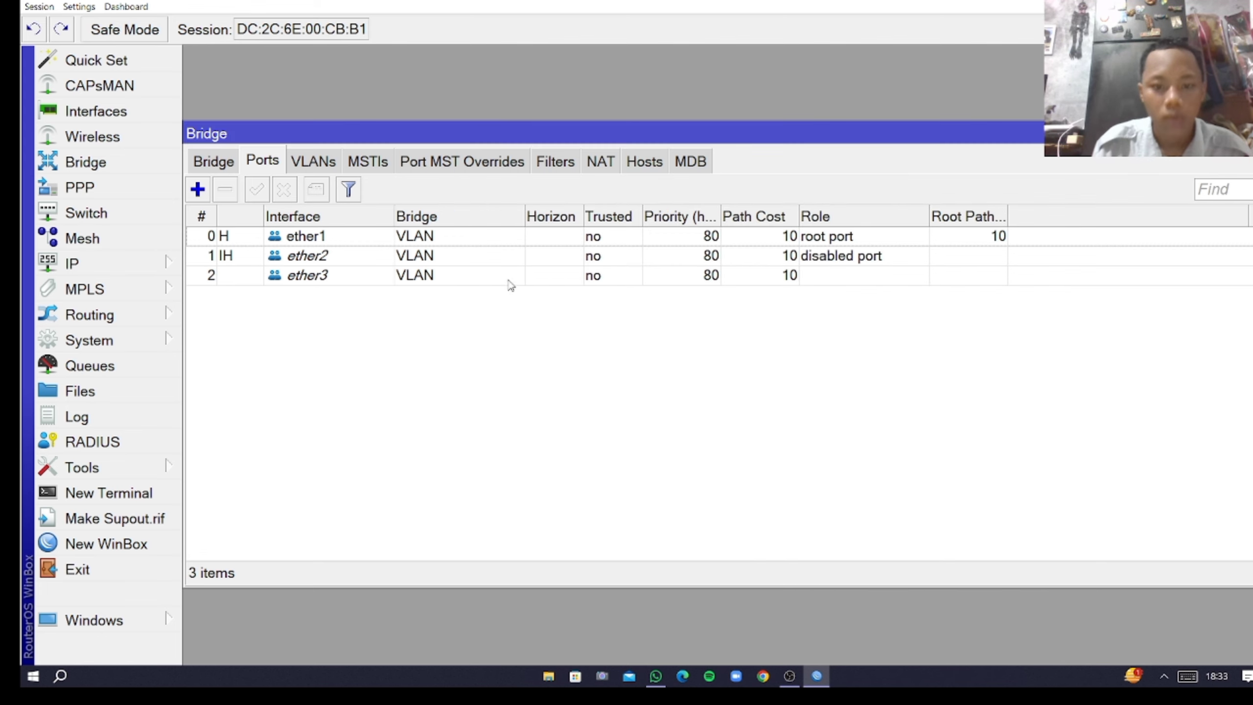
- Add a VLAN entry on switch1 with VLAN ID 10 and ports ether1 and ether2
left_click(111, 215)
left_click(532, 161)
left_click(290, 189)
left_click(644, 290)
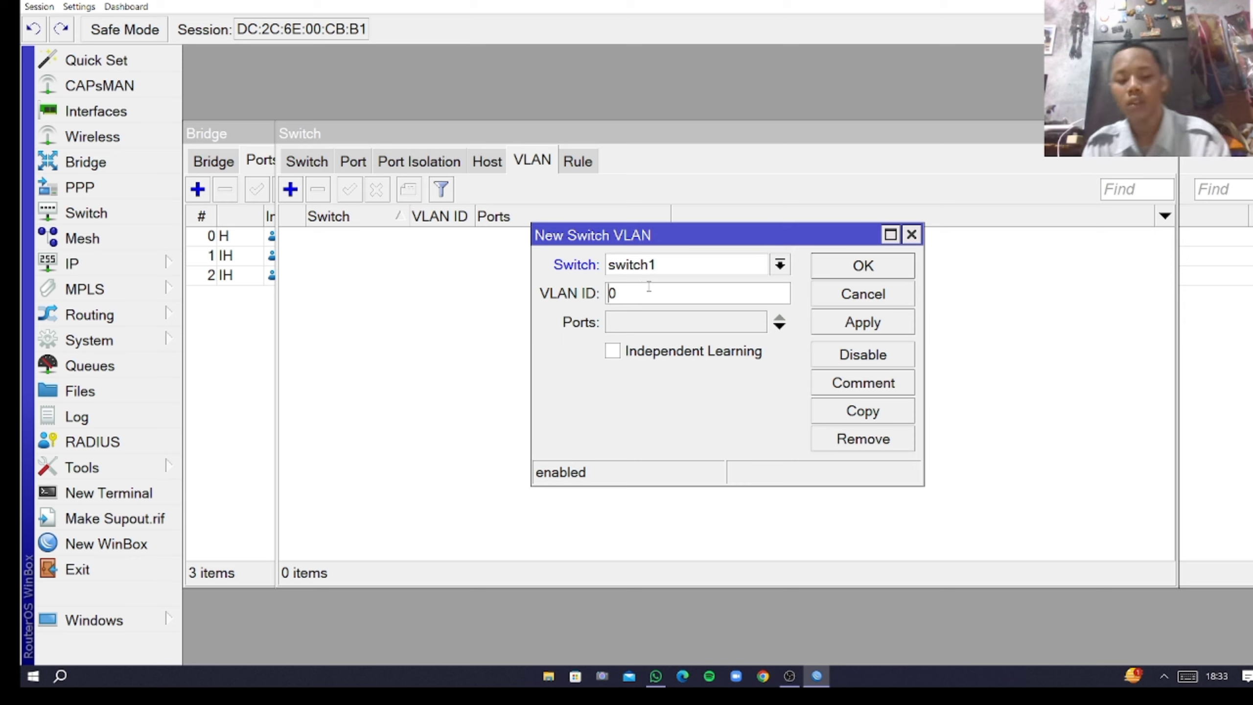
type("1")
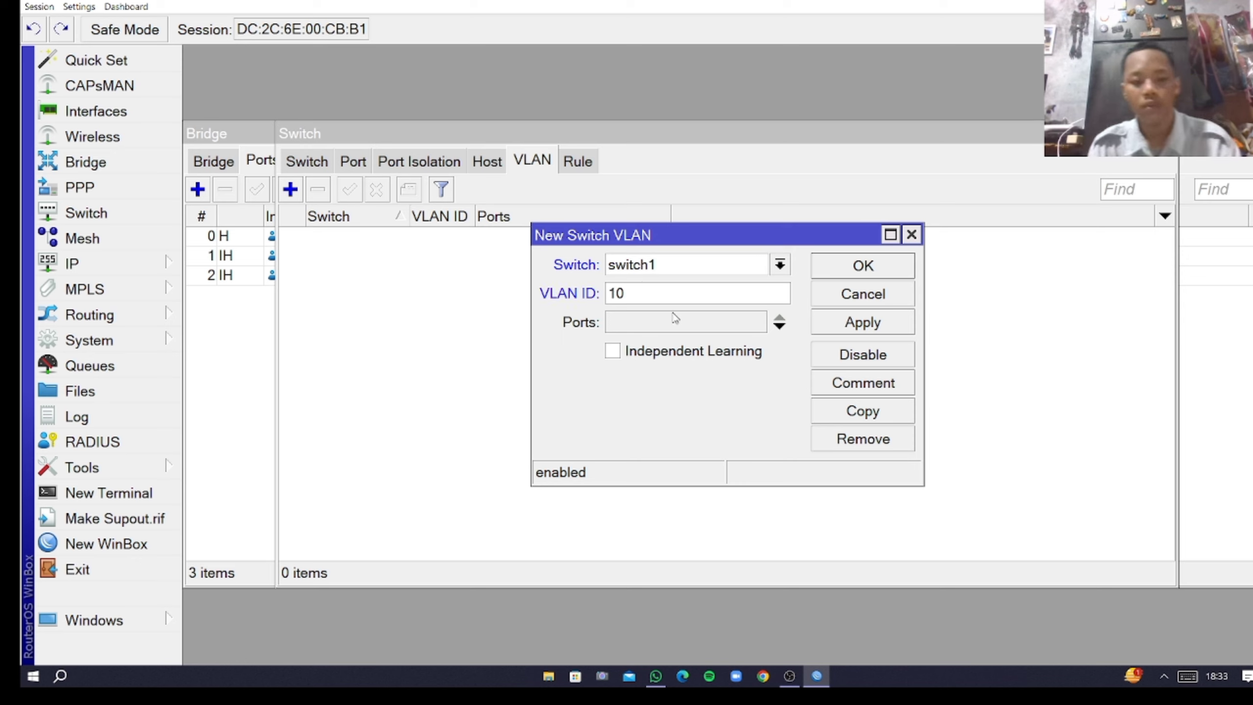
left_click(780, 327)
left_click(780, 327)
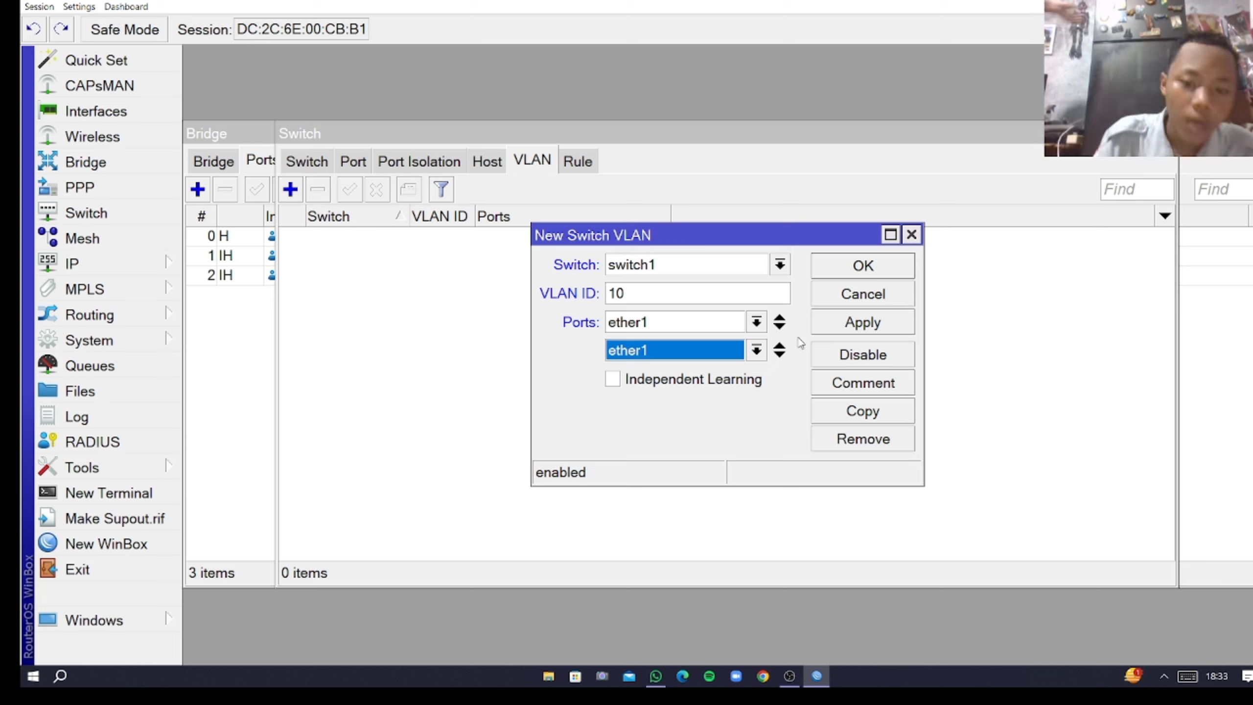
left_click(757, 351)
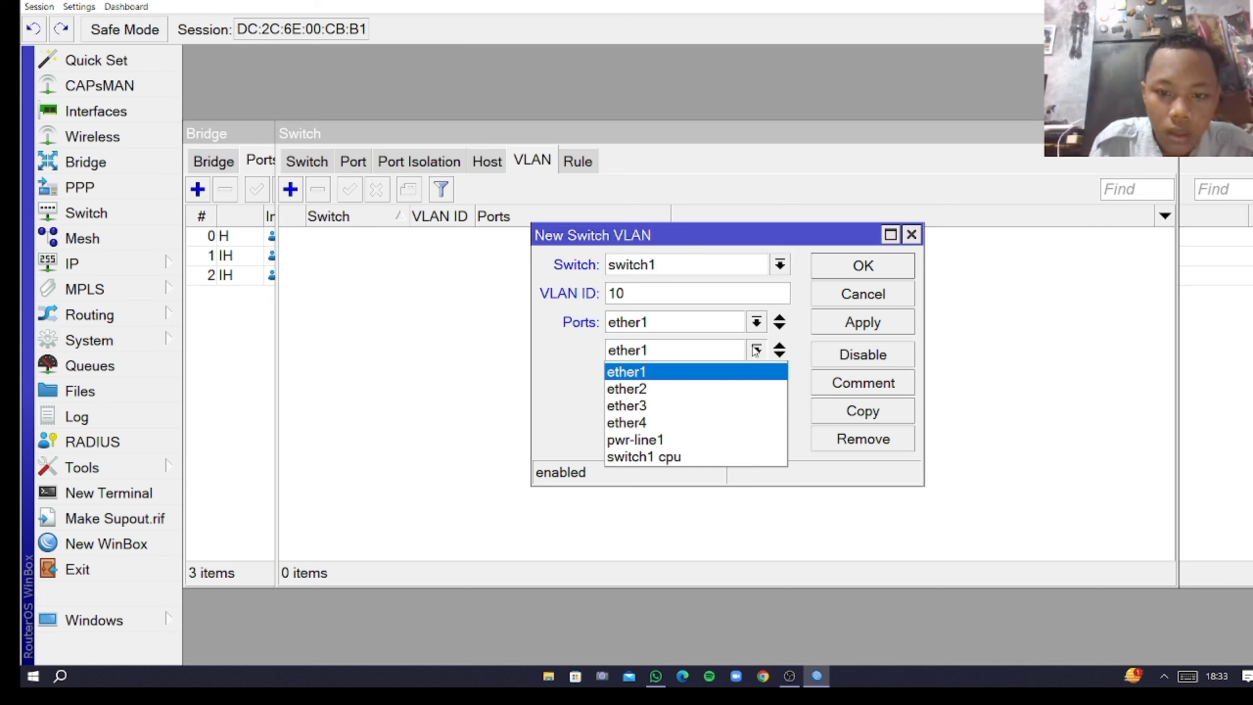
left_click(728, 390)
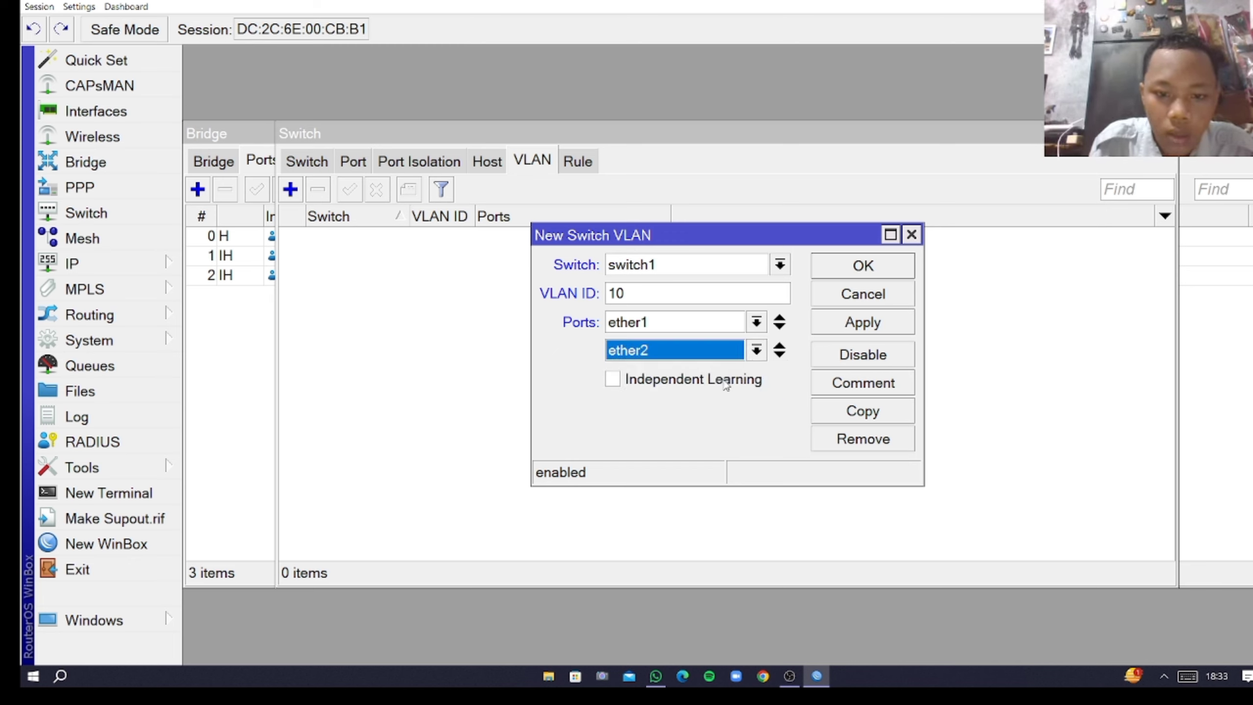
left_click(850, 316)
left_click(859, 277)
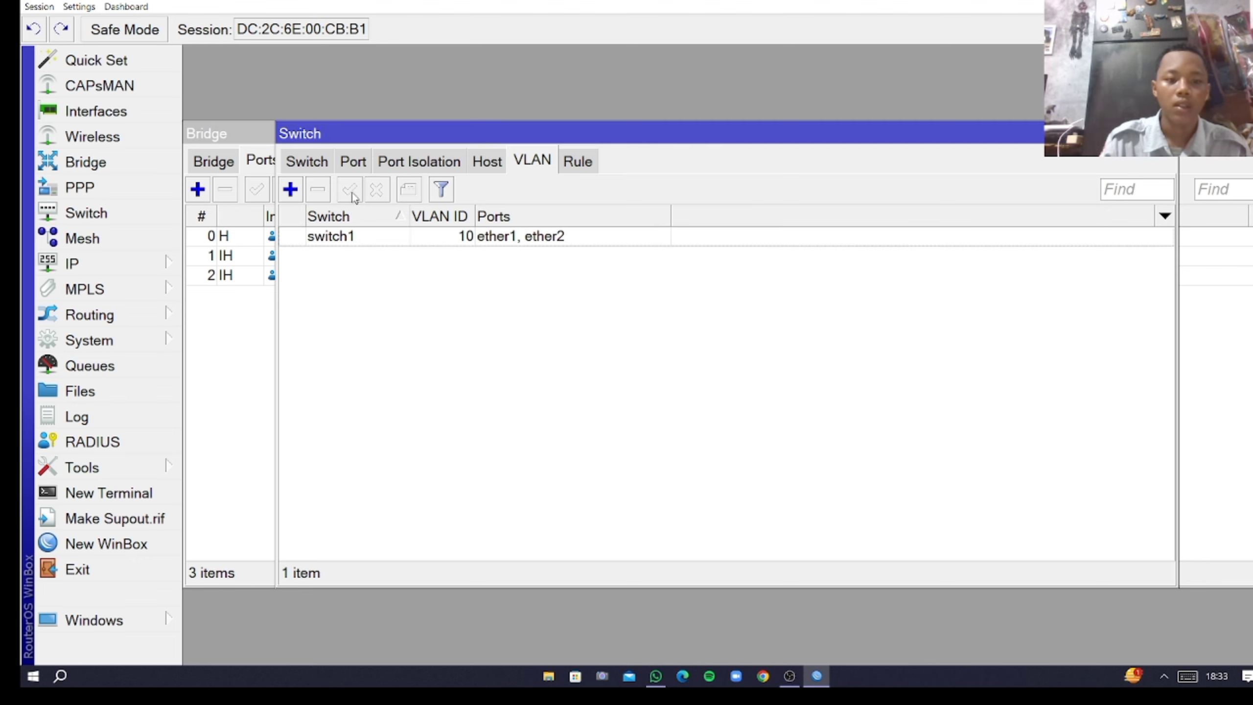
- Add a second VLAN entry on switch1 with VLAN ID 20 and ports ether1 and ether3
left_click(293, 192)
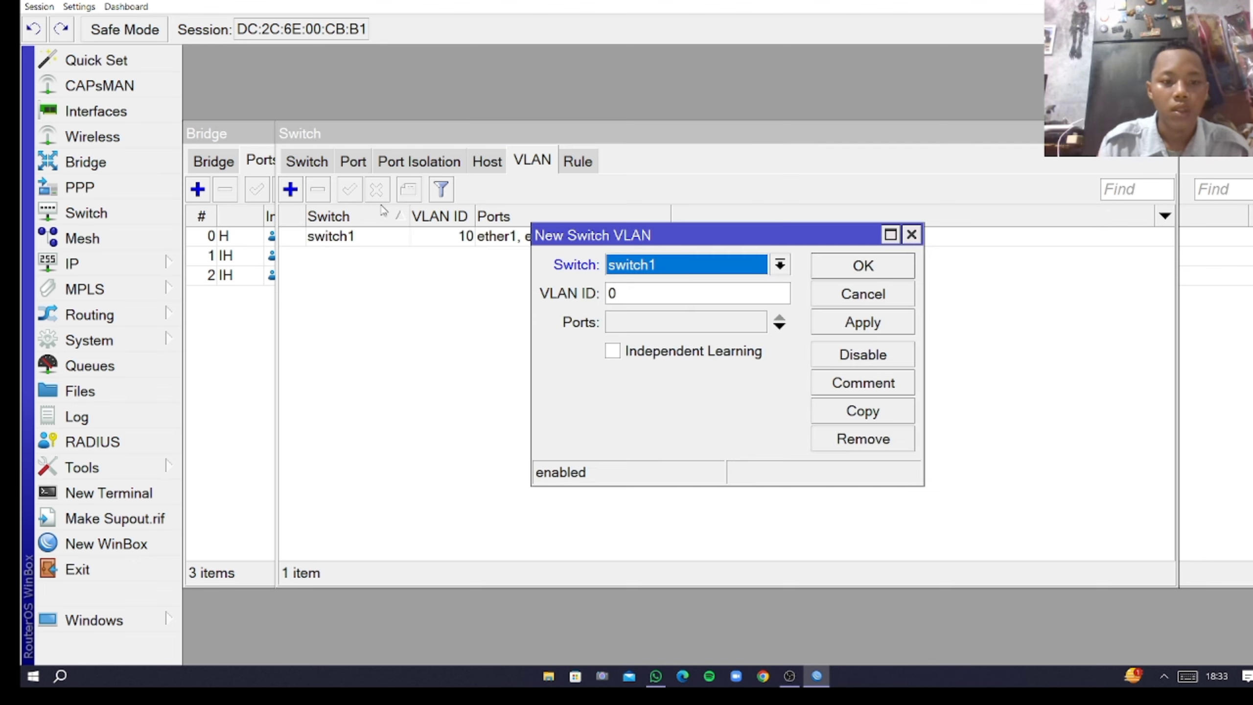
left_click(762, 293)
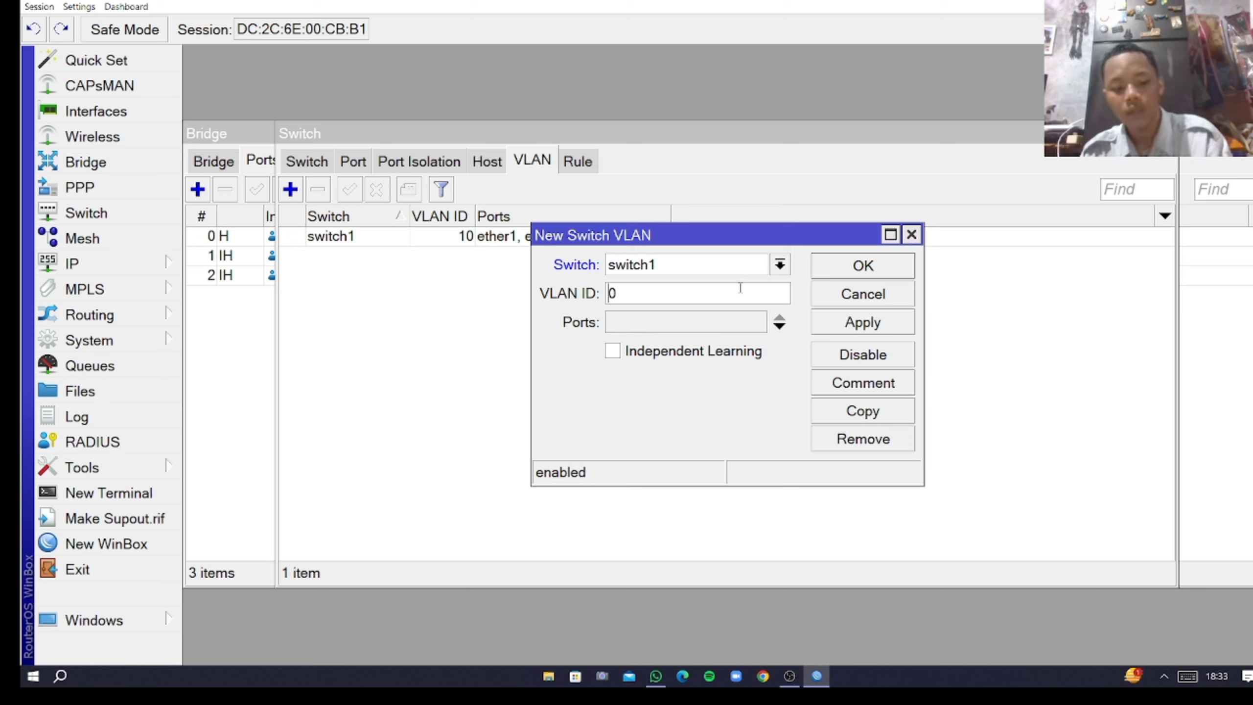
type("2")
left_click(684, 324)
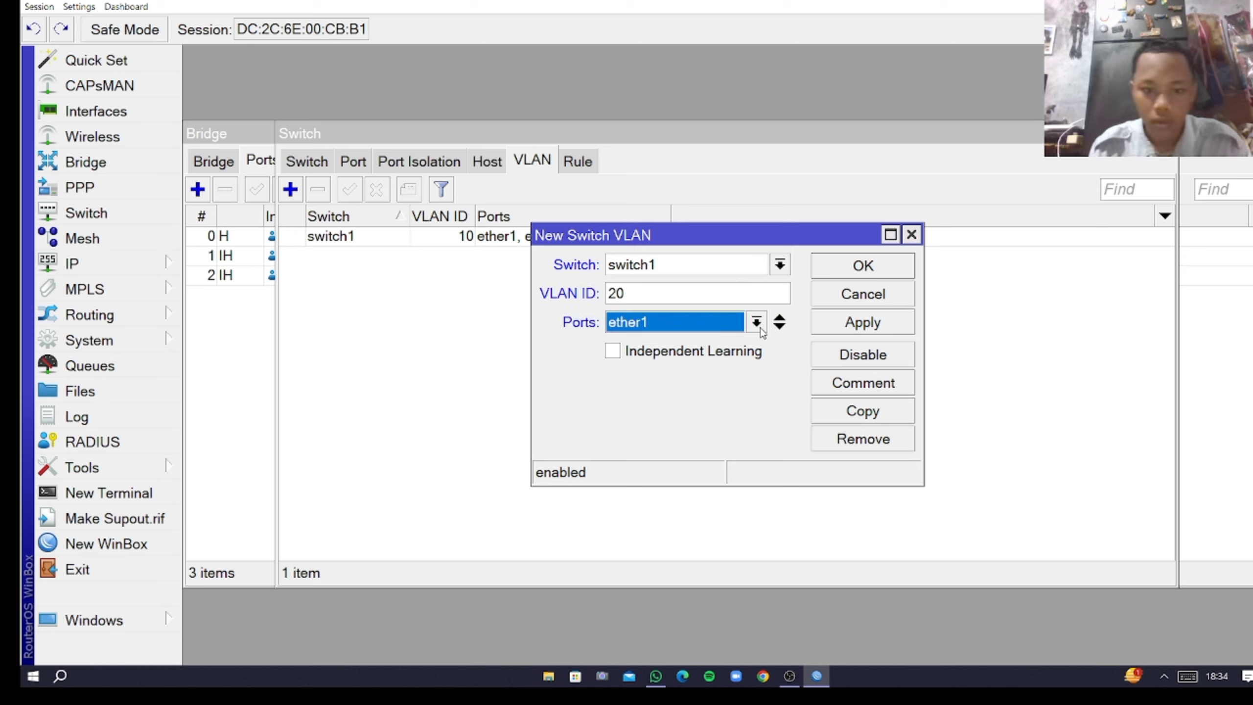
left_click(779, 328)
left_click(756, 351)
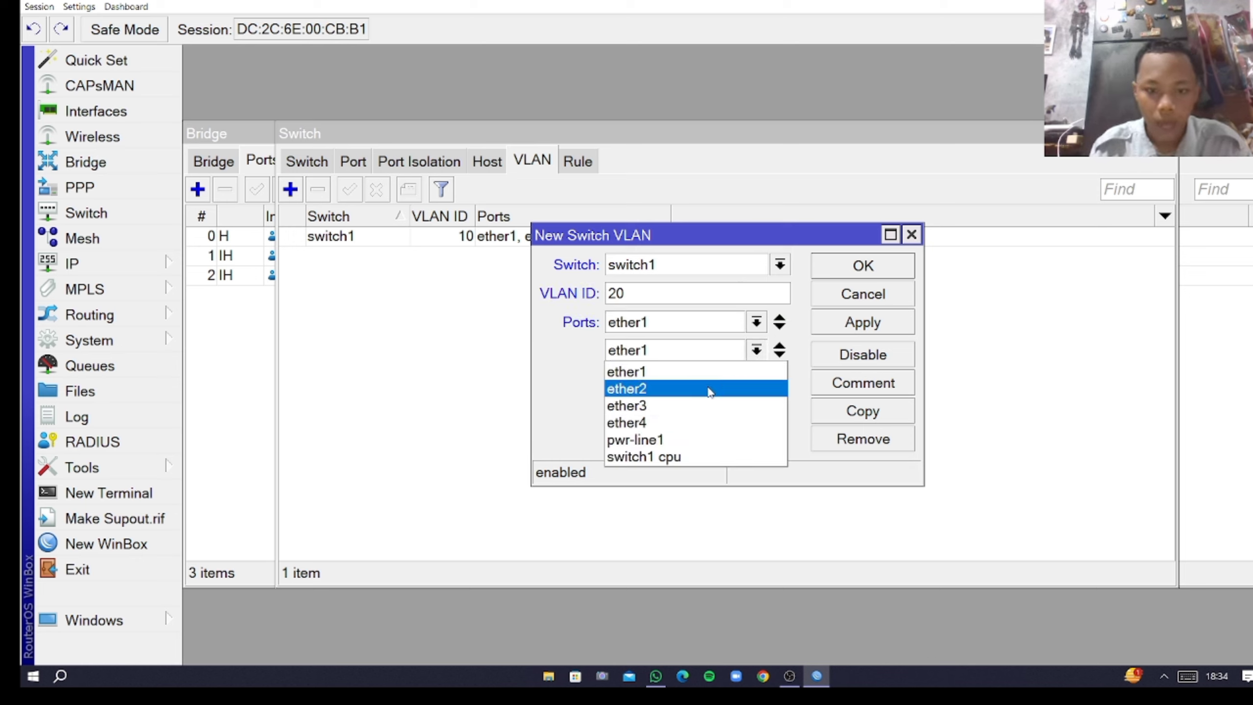
left_click(699, 398)
left_click(863, 266)
- Configure switch port ether1 with VLAN mode secure and VLAN header add if missing
left_click(353, 161)
double_click(317, 236)
left_click(711, 347)
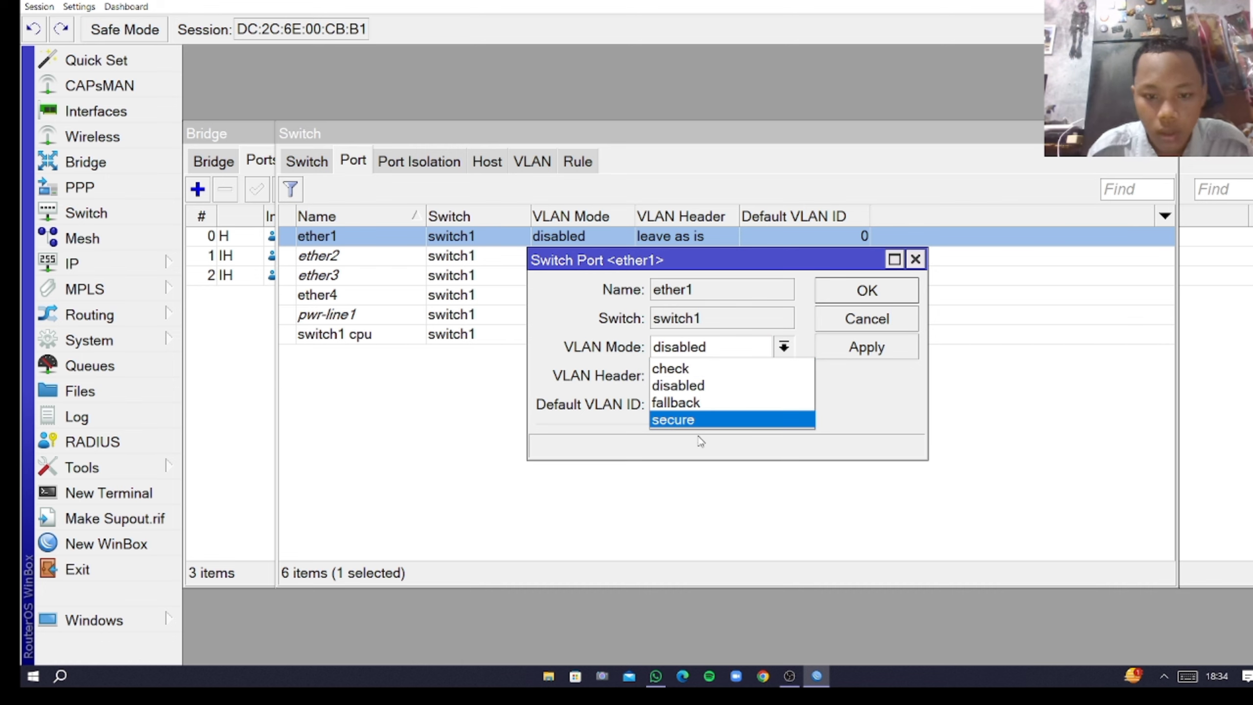
left_click(704, 420)
left_click(714, 385)
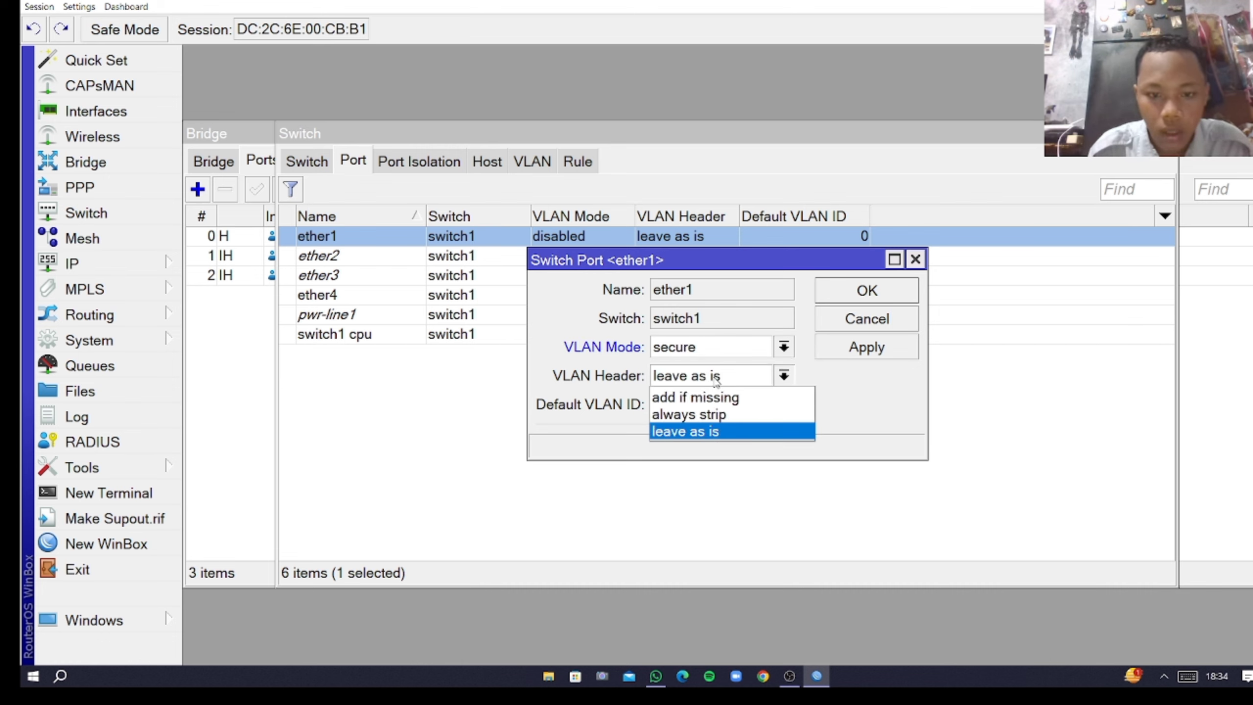
left_click(760, 398)
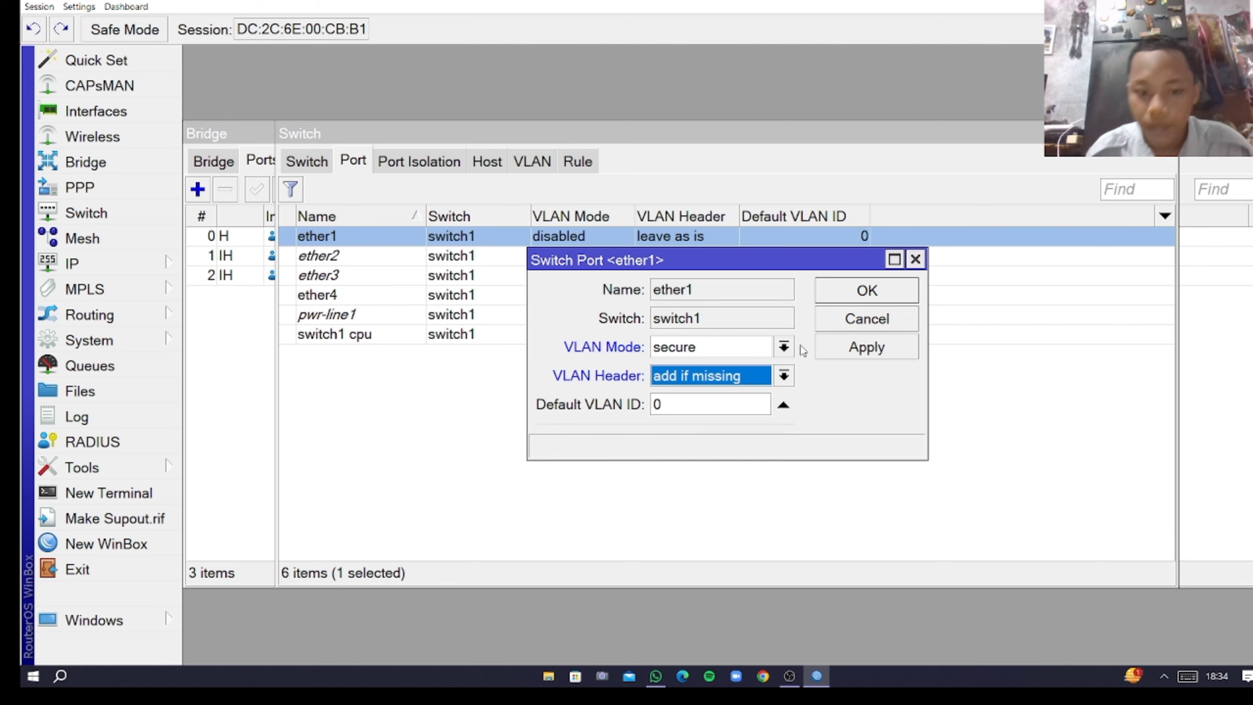
left_click(841, 302)
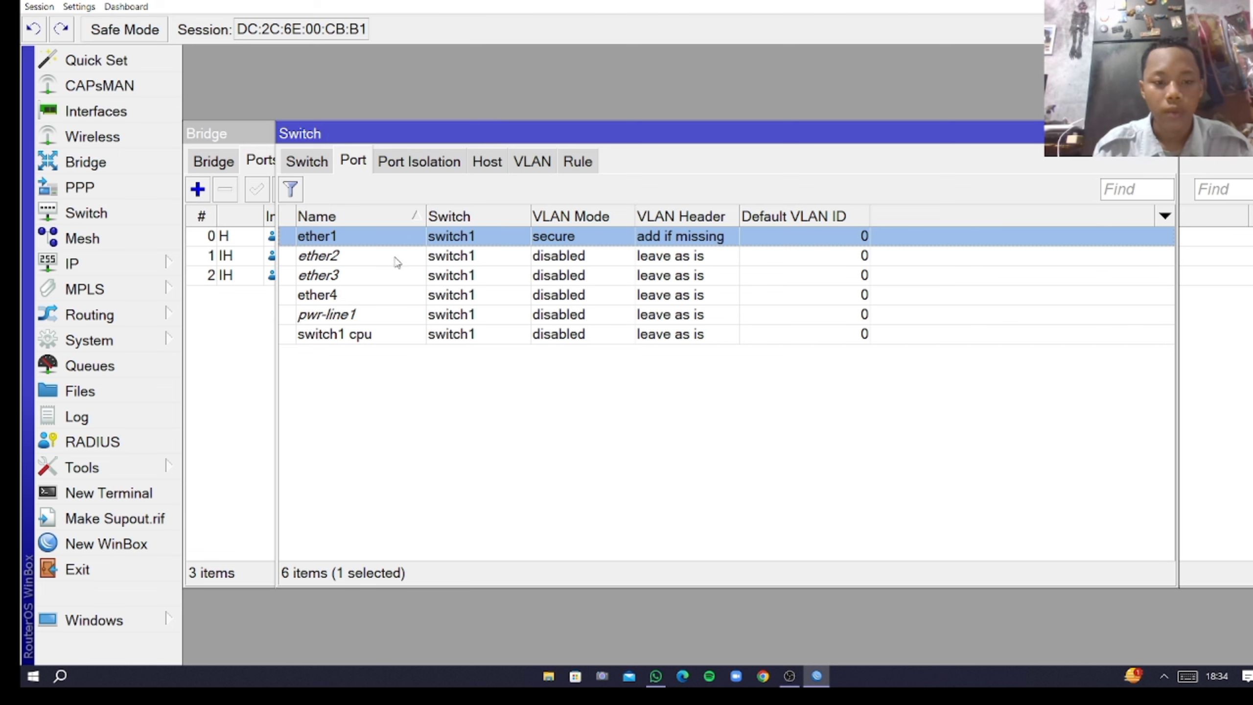
- Configure switch port ether2 with VLAN mode secure, VLAN header always strip and default VLAN ID 10
double_click(397, 261)
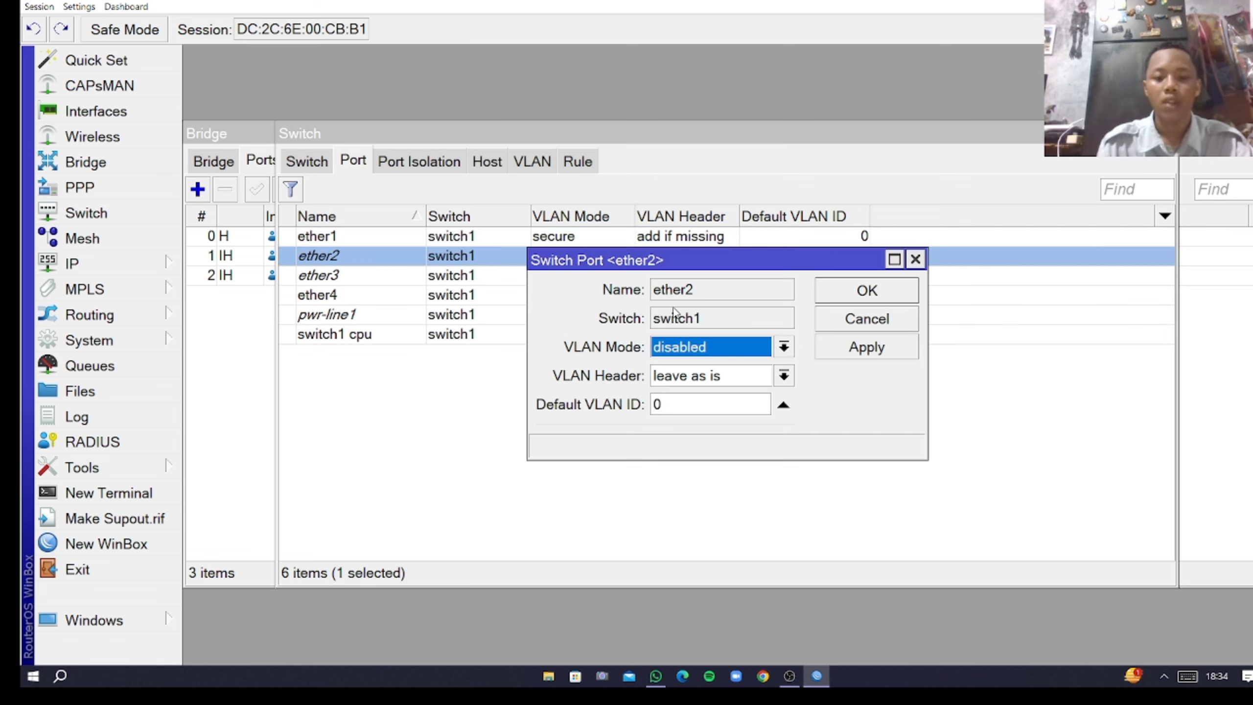
left_click(696, 347)
left_click(694, 414)
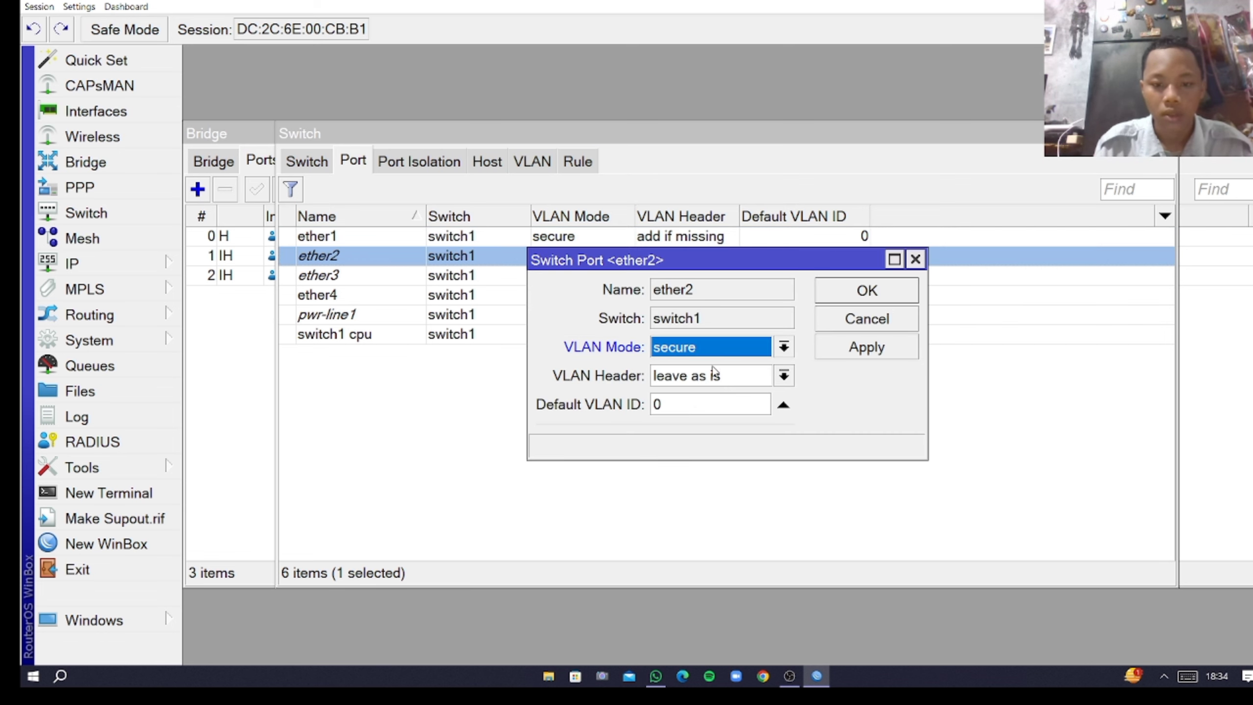
left_click(711, 378)
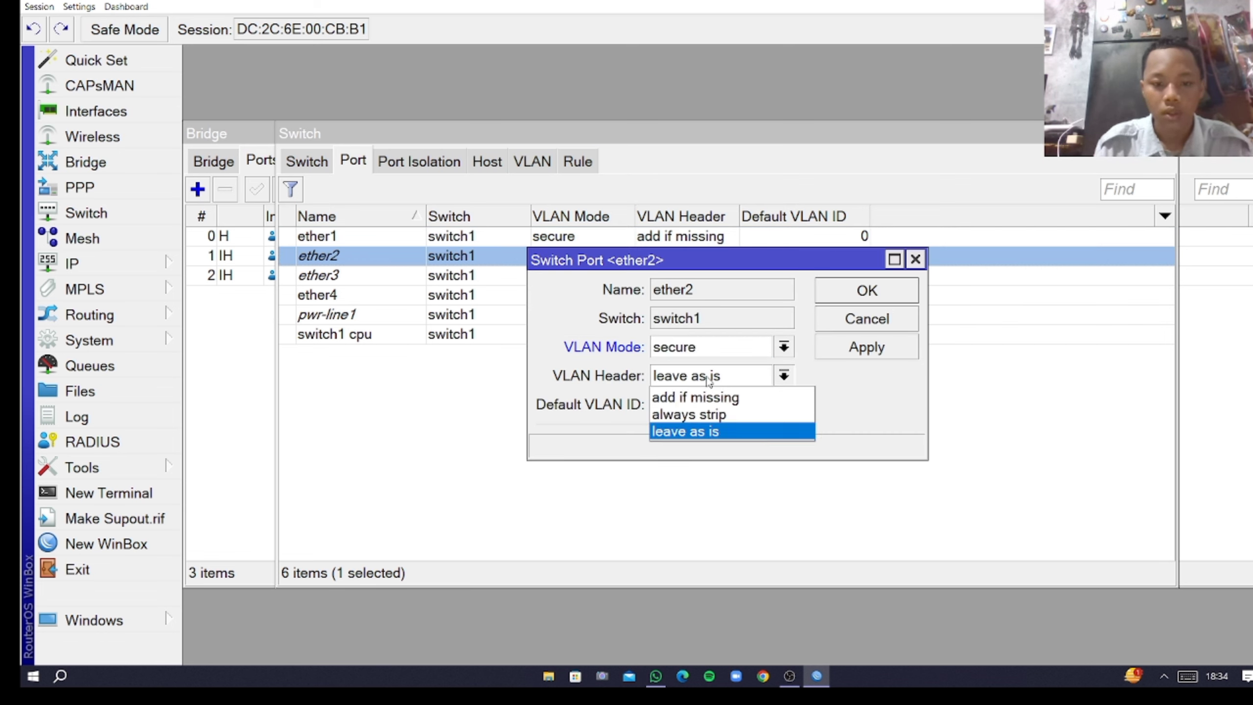
left_click(702, 417)
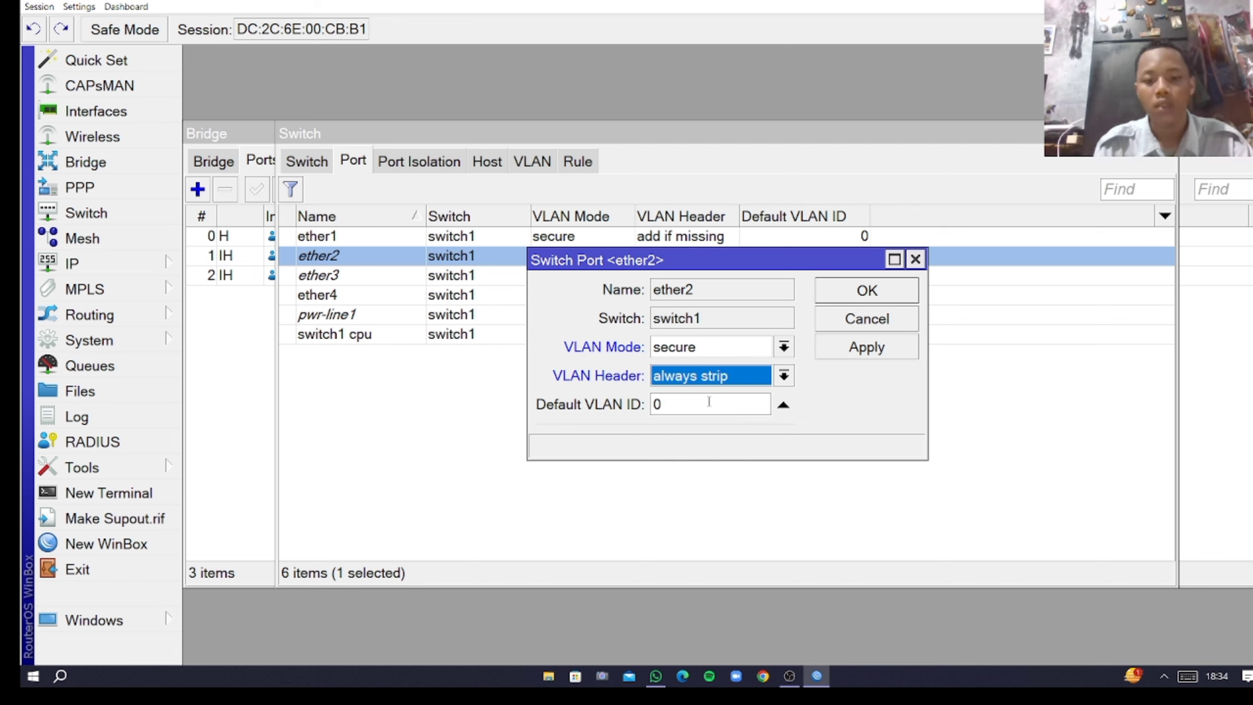
left_click(712, 401)
type("1")
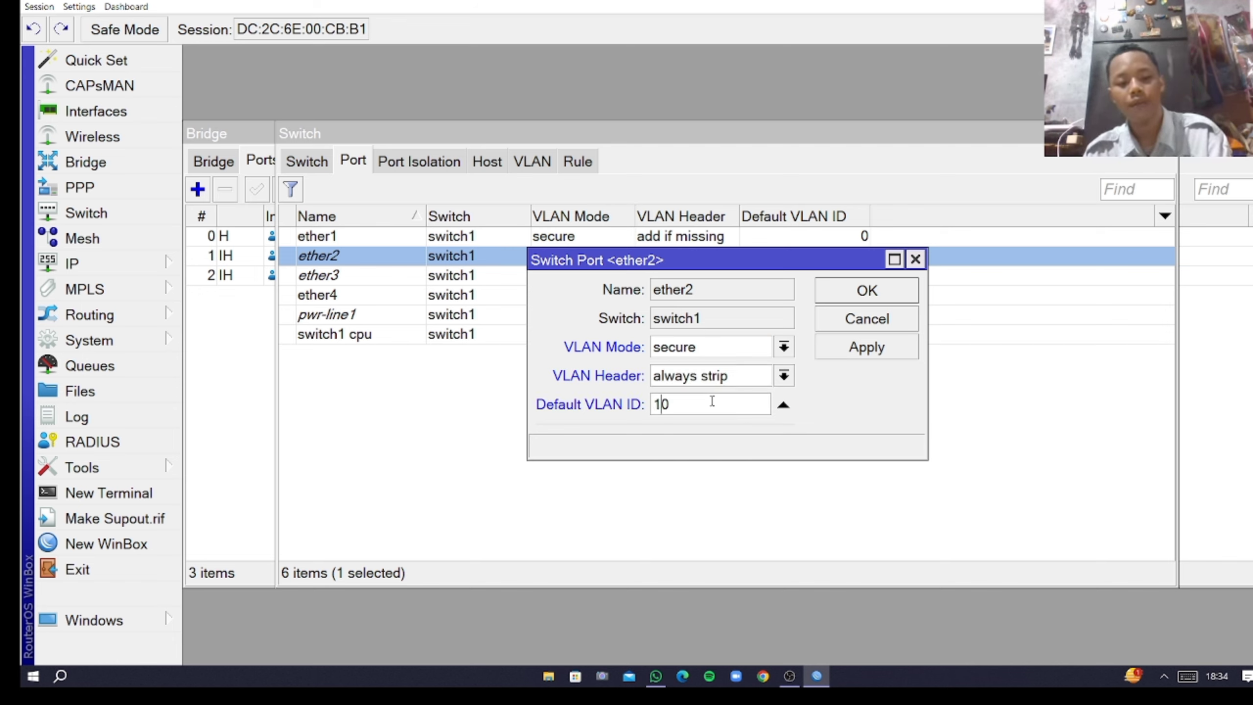
left_click(894, 292)
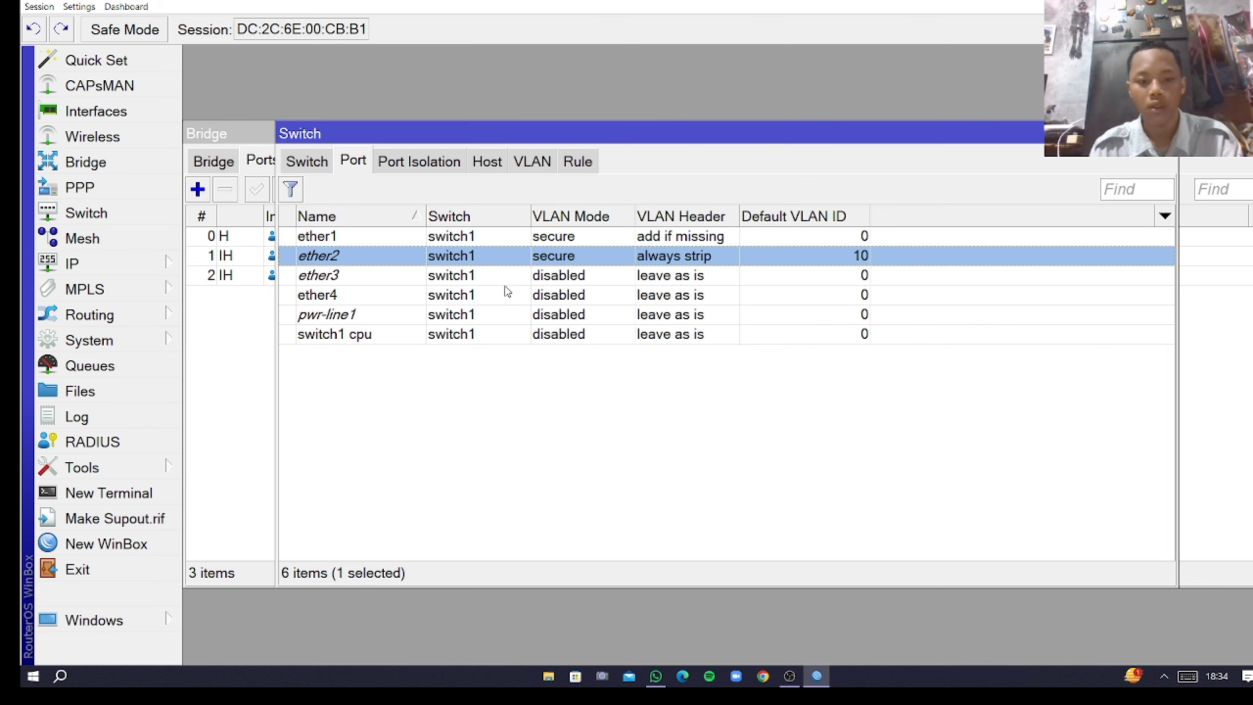
- Configure switch port ether3 with VLAN mode secure, VLAN header always strip and default VLAN ID 20, and close the switch settings
left_click(414, 283)
double_click(413, 283)
left_click(672, 352)
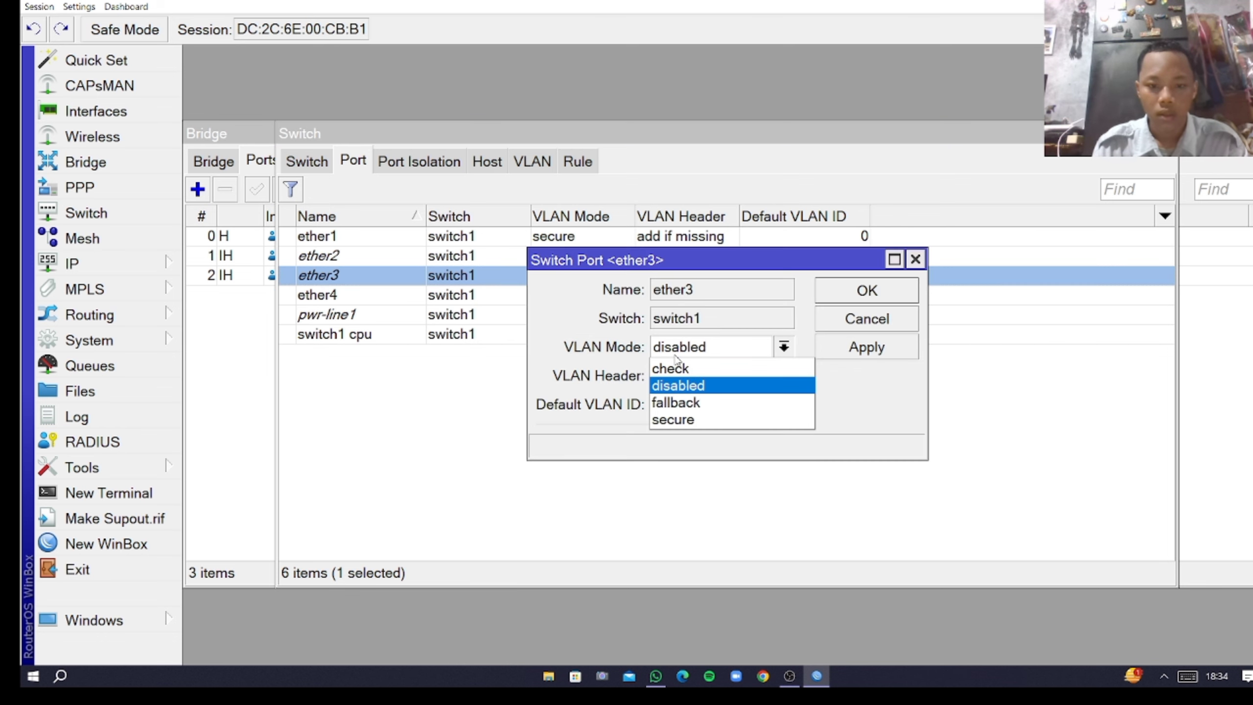
left_click(698, 419)
left_click(709, 383)
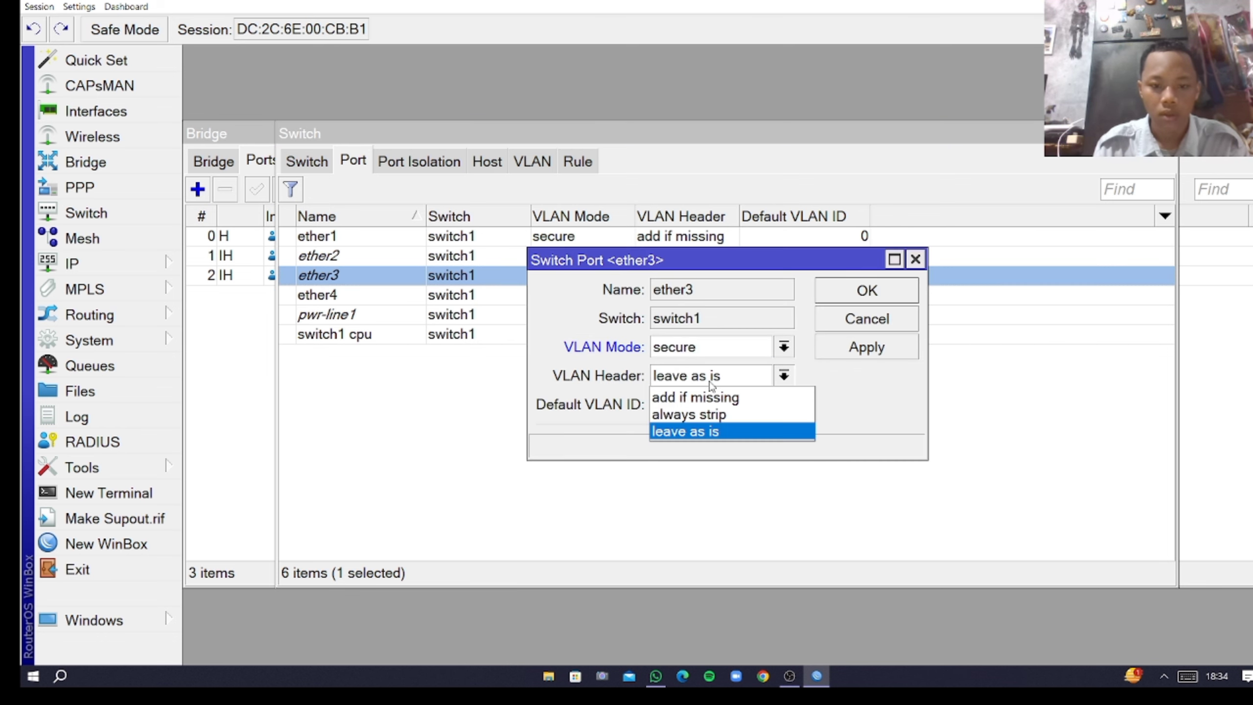
left_click(708, 412)
left_click(707, 399)
type("2")
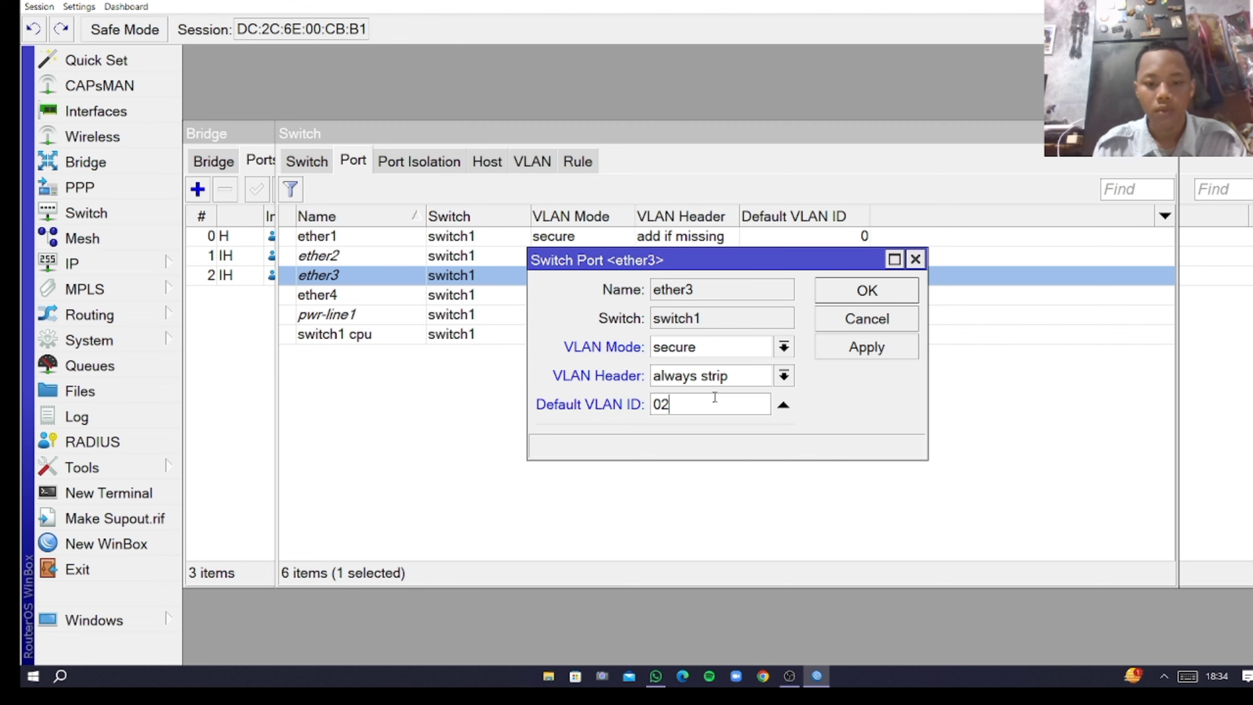
key("BackSpace")
key("BackSpace")
type("20")
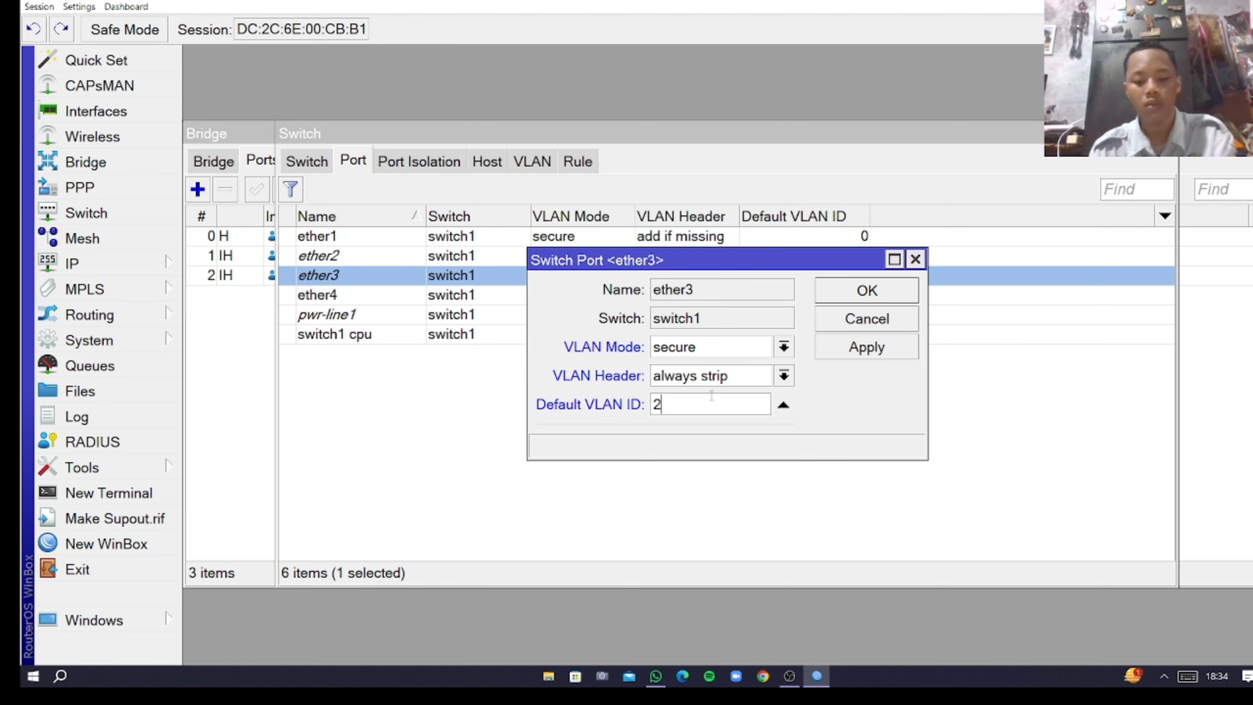
left_click(881, 346)
left_click(883, 296)
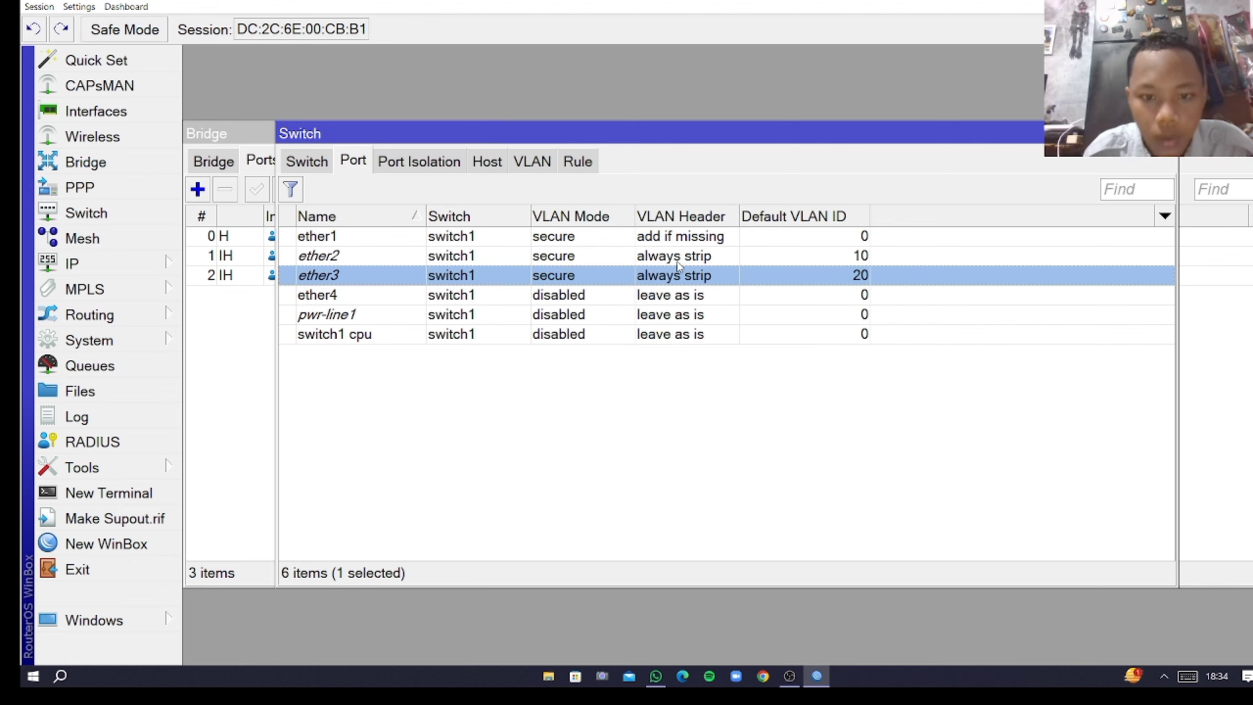
left_click(1166, 133)
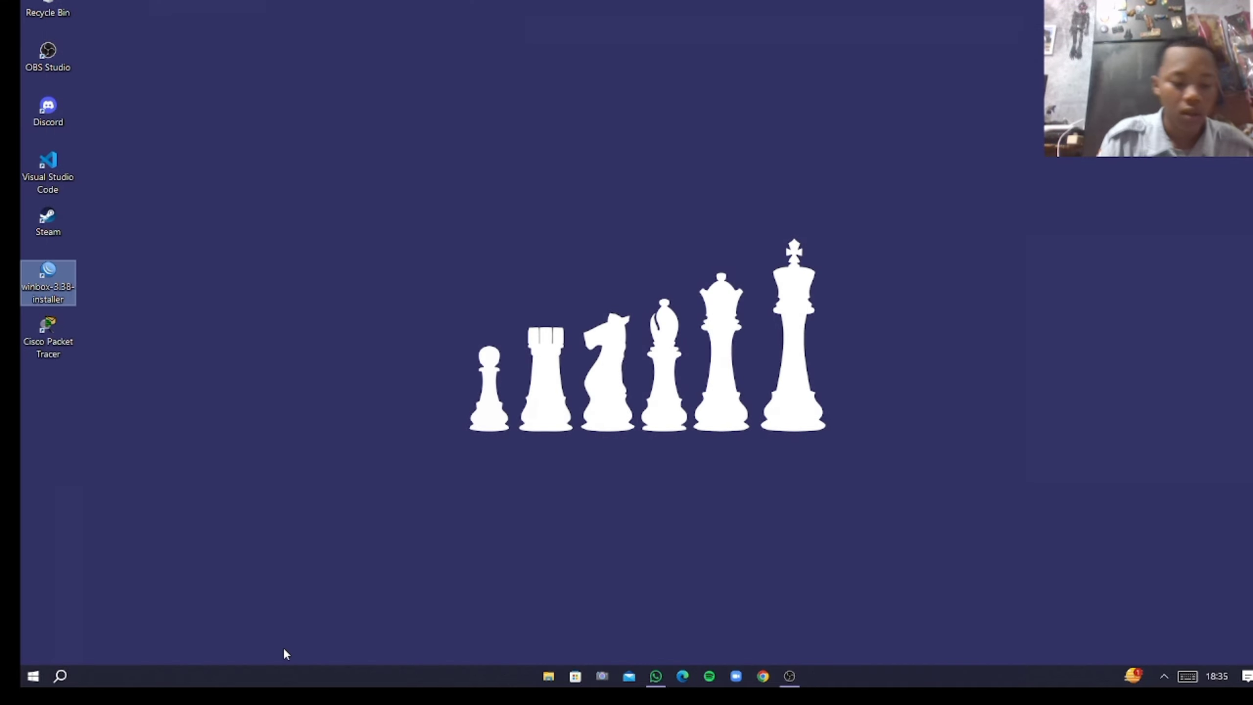
- Switch to the Windows Command Prompt and run IPCONFIG to check the computer's IP configuration
key("super+r")
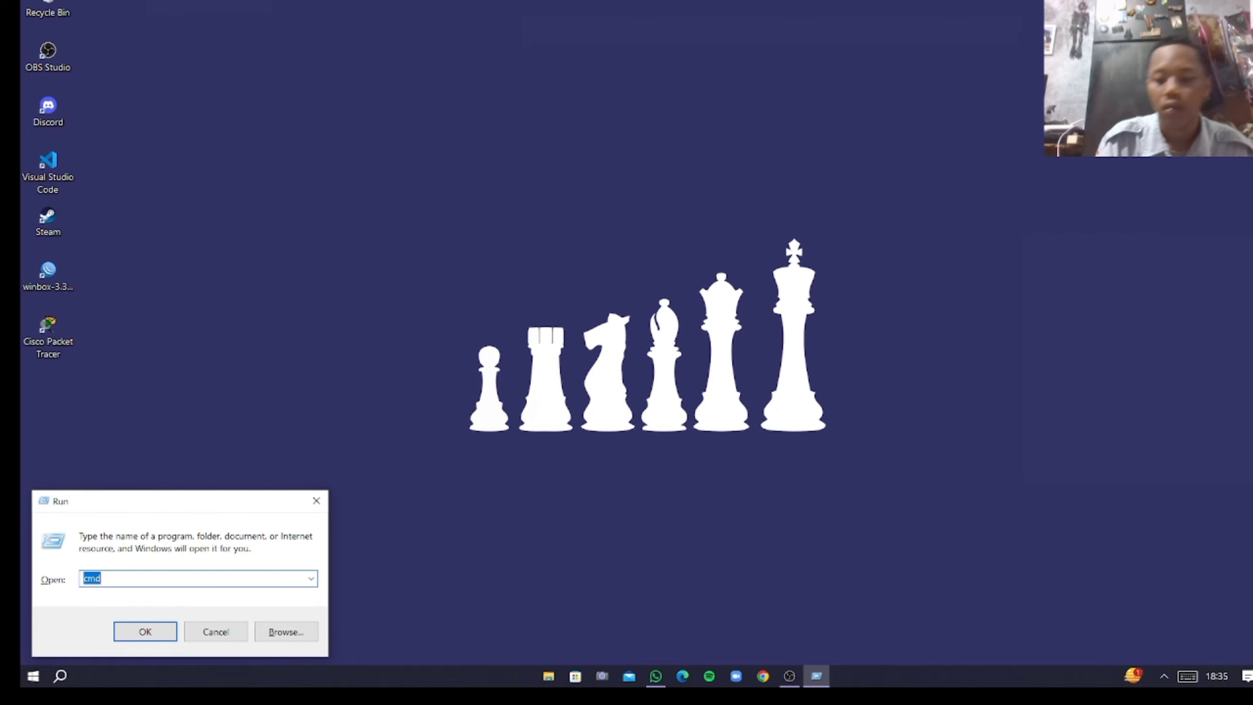
key("Return")
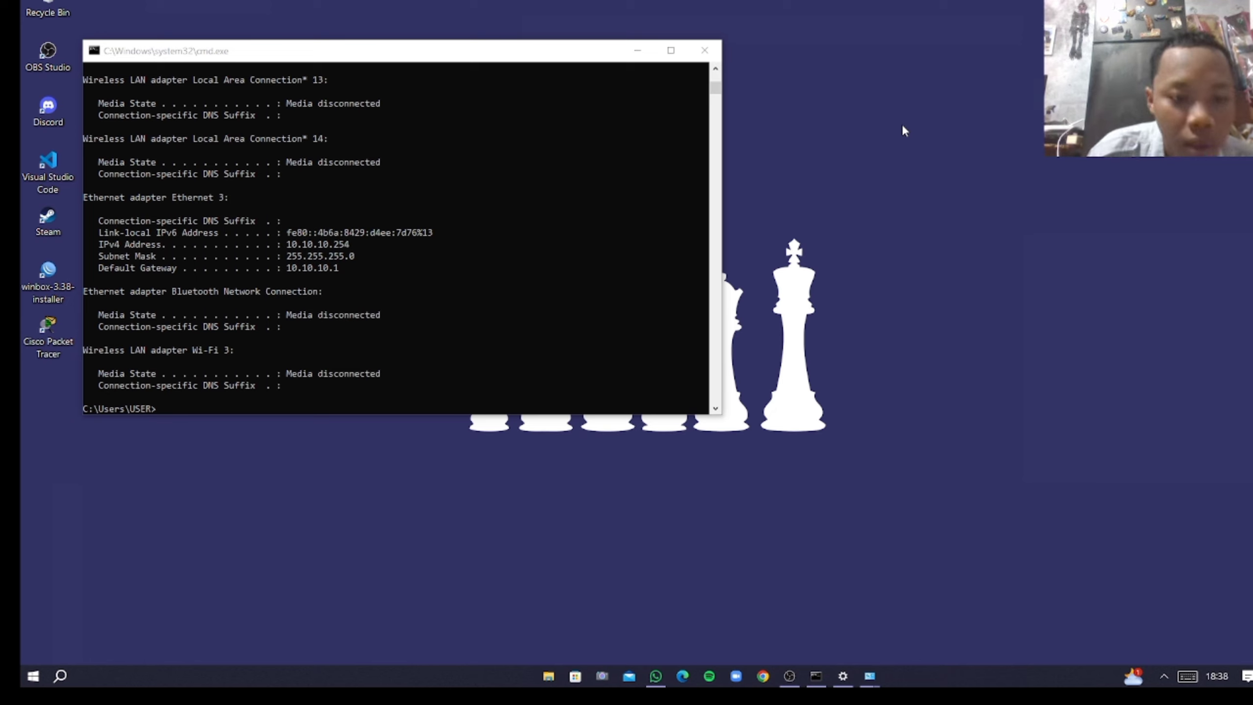
left_click(251, 410)
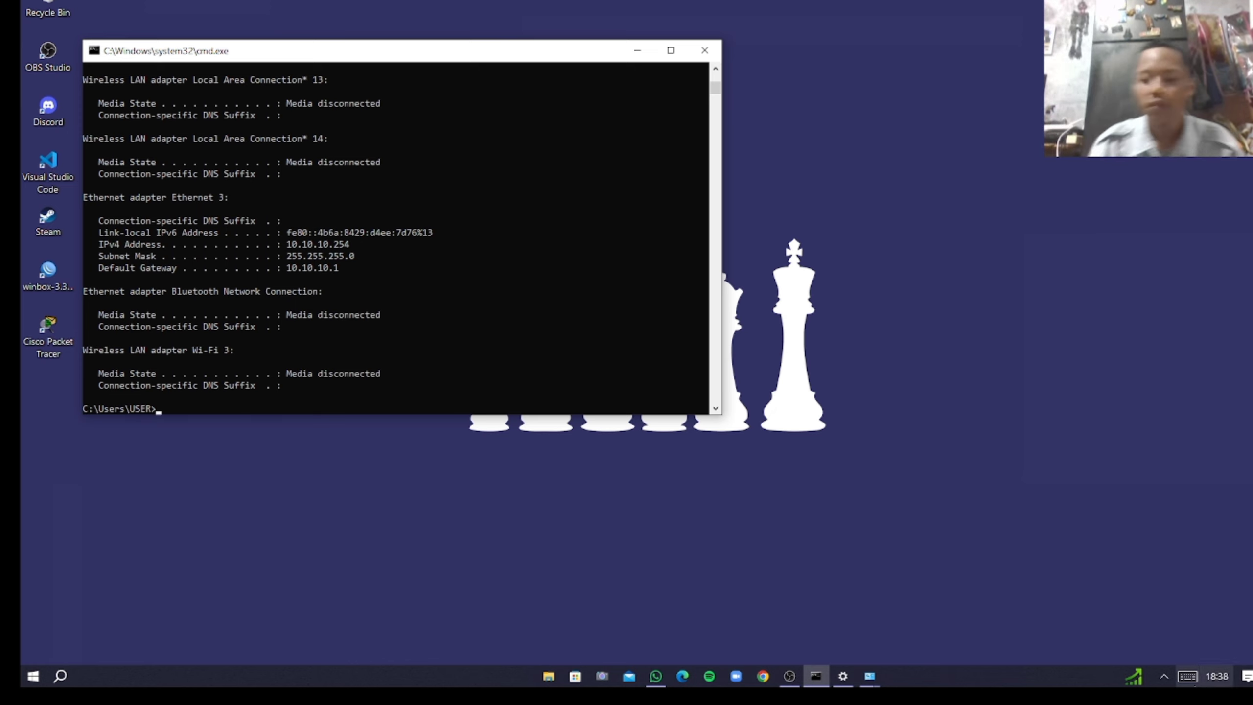
left_click(1165, 678)
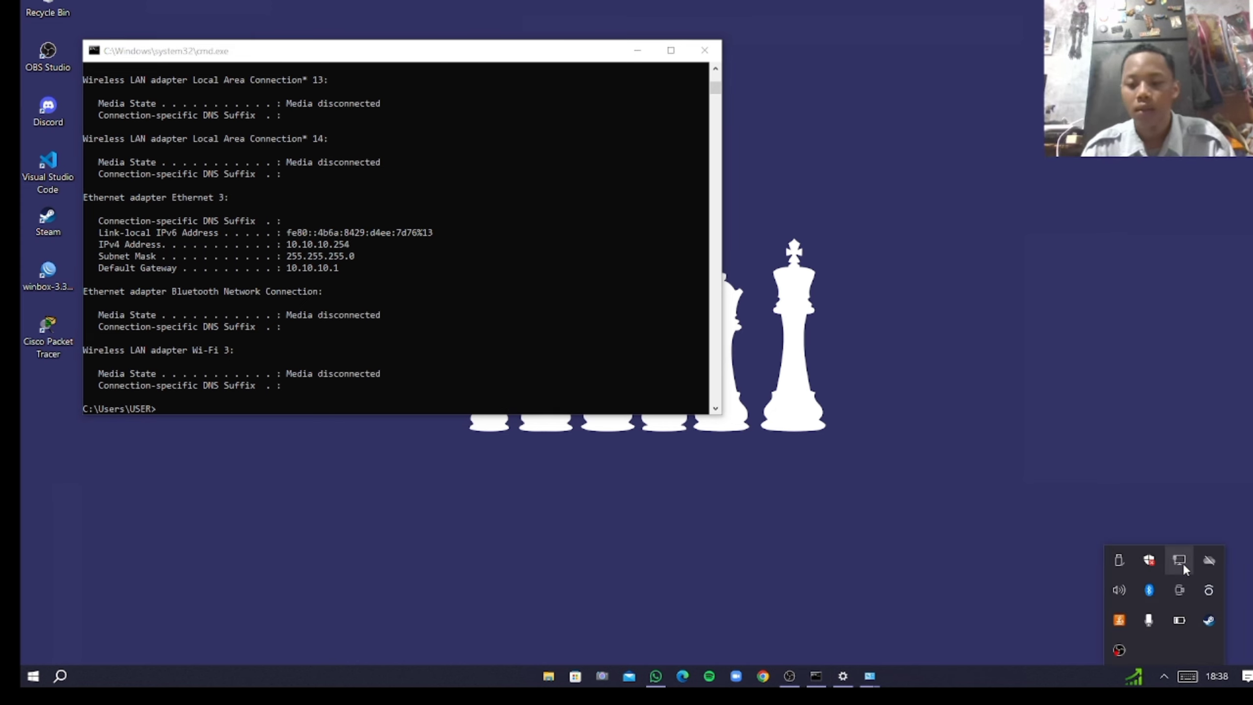
left_click(1183, 563)
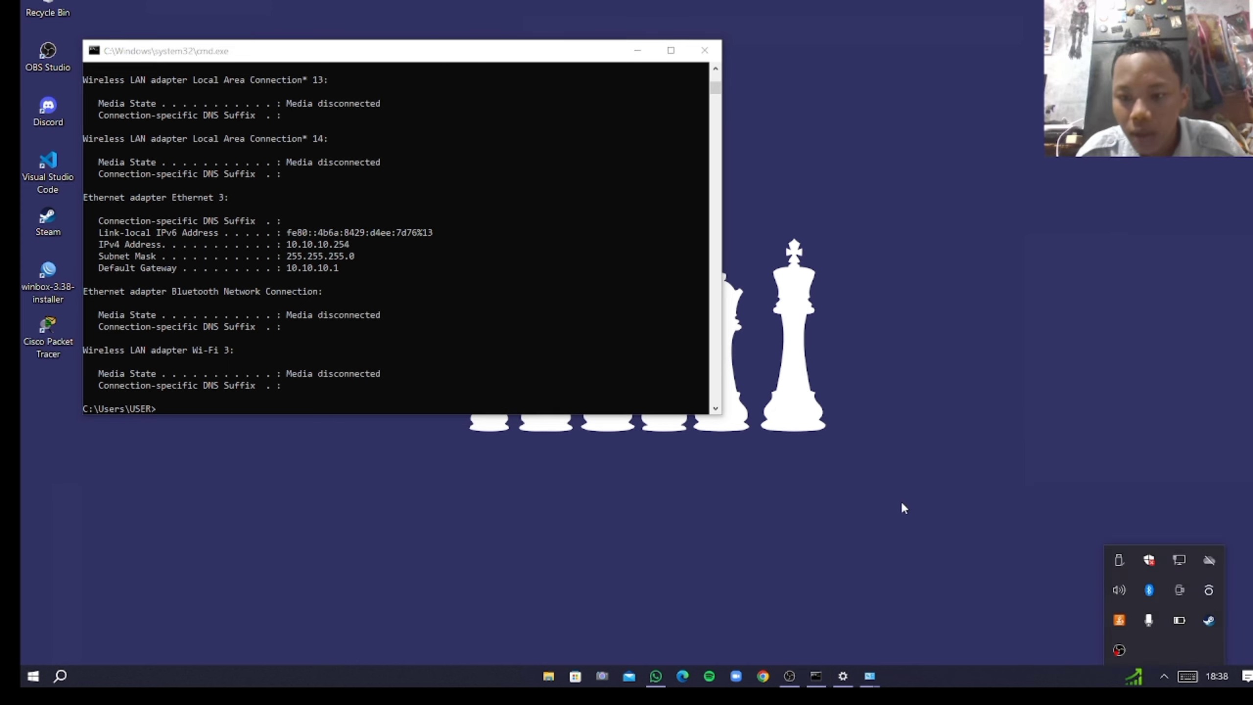
left_click(327, 398)
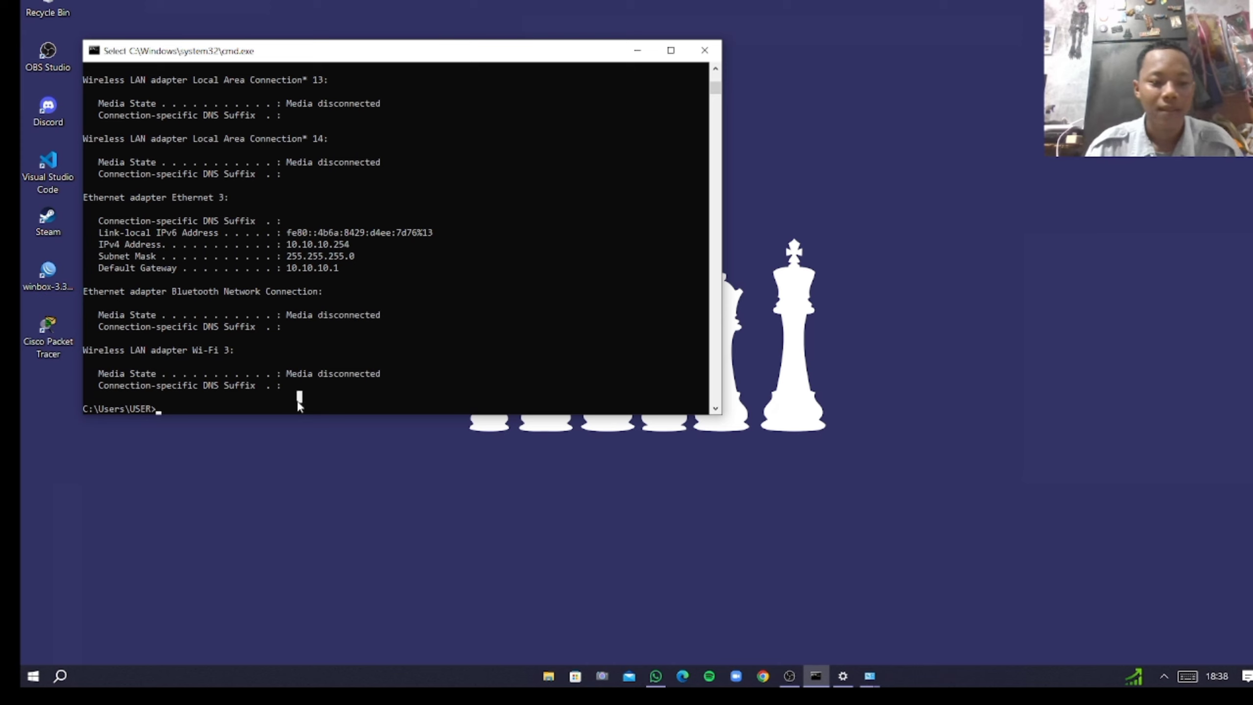
type("IPC")
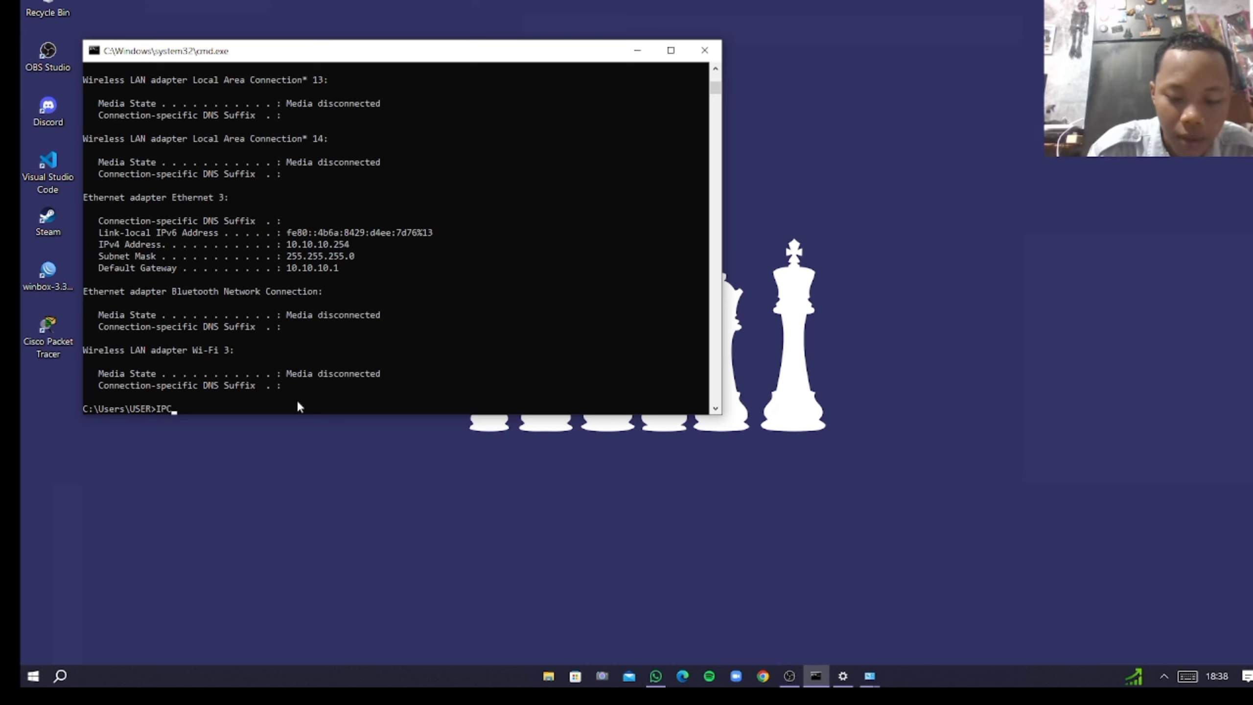
type("ONFIG")
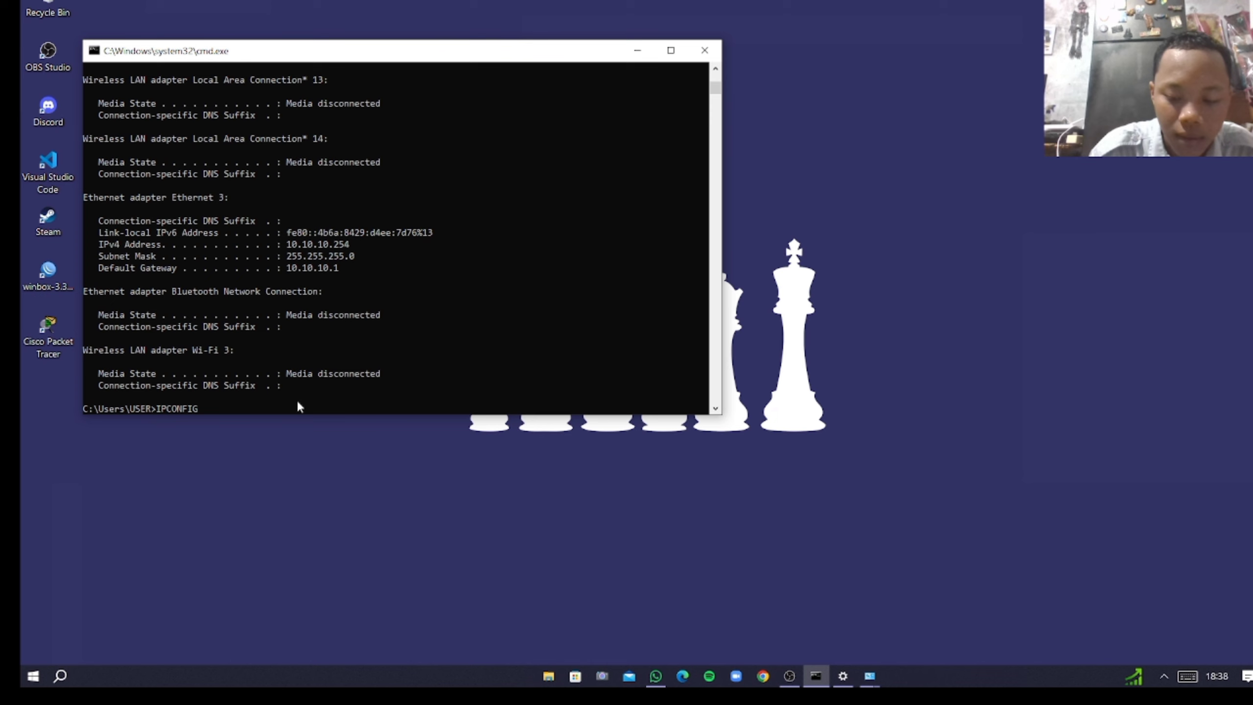
key("Return")
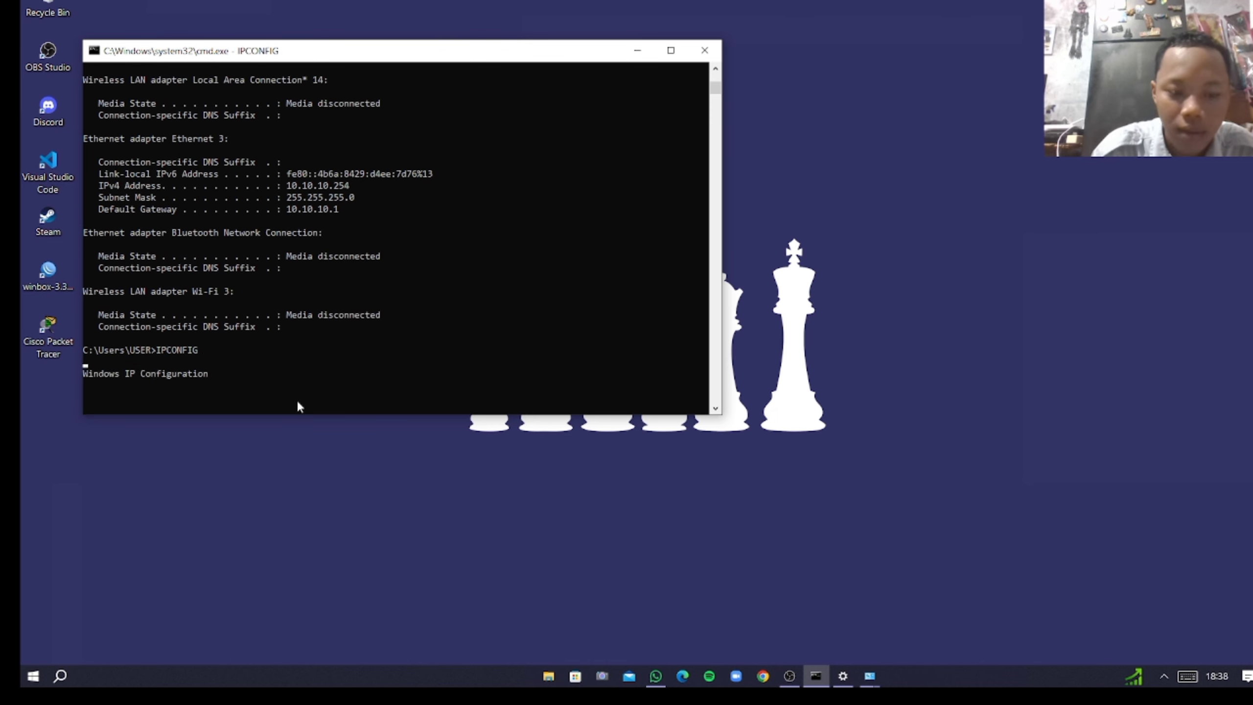